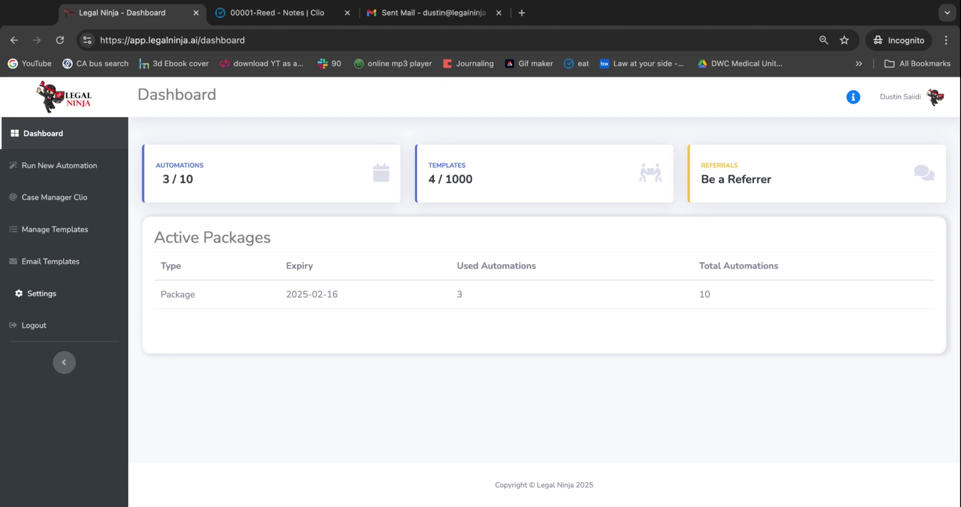
Open the Email Authorization page under Settings > Integrations in a new tab
super+click(42, 294)
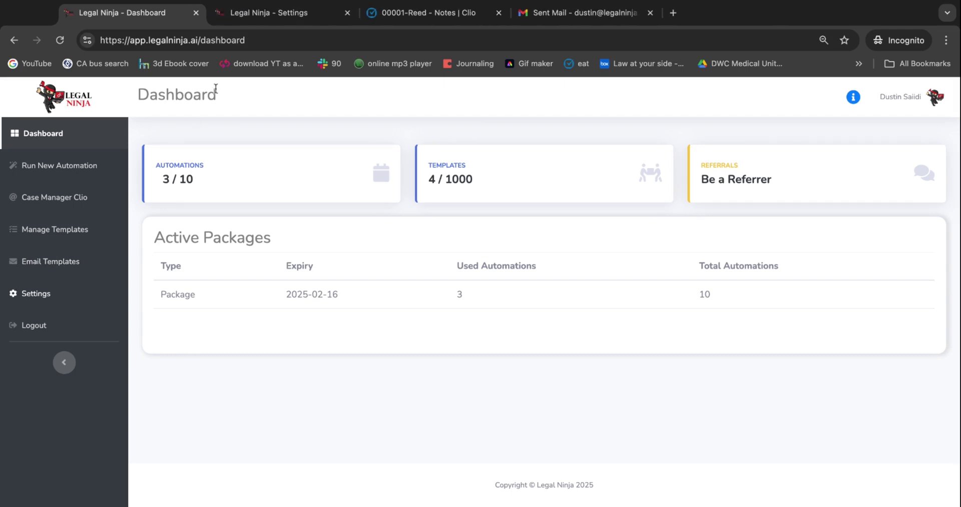
click(275, 18)
click(418, 169)
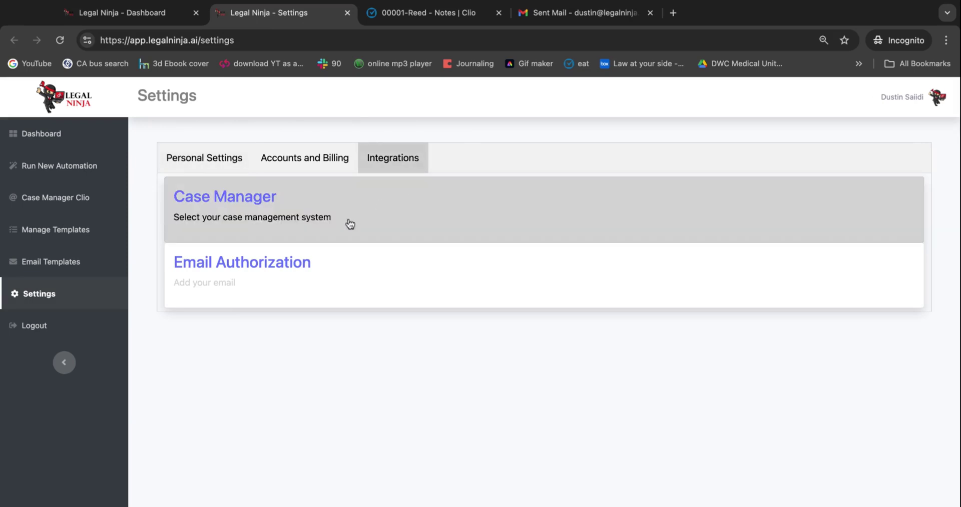
click(268, 270)
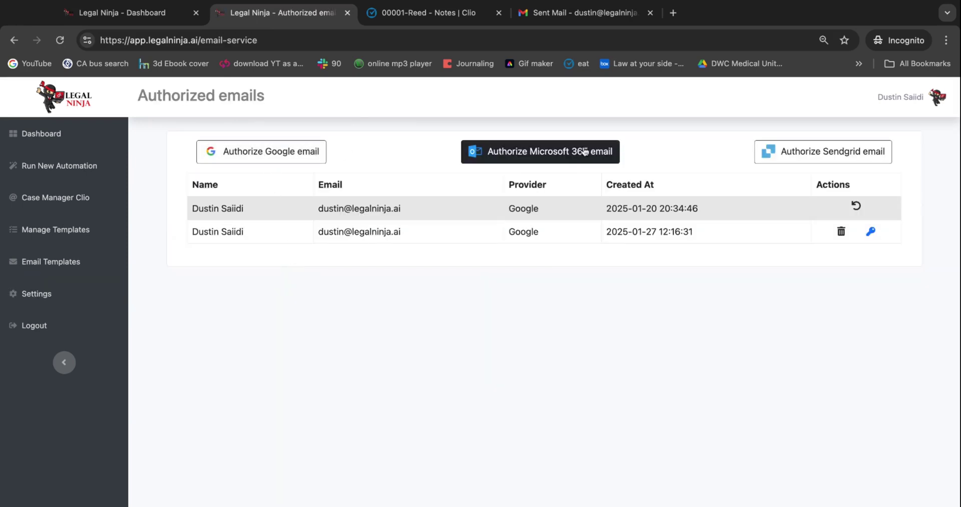
From the dashboard's Email Templates, reach the Authorized emails list of connected Google accounts
click(120, 12)
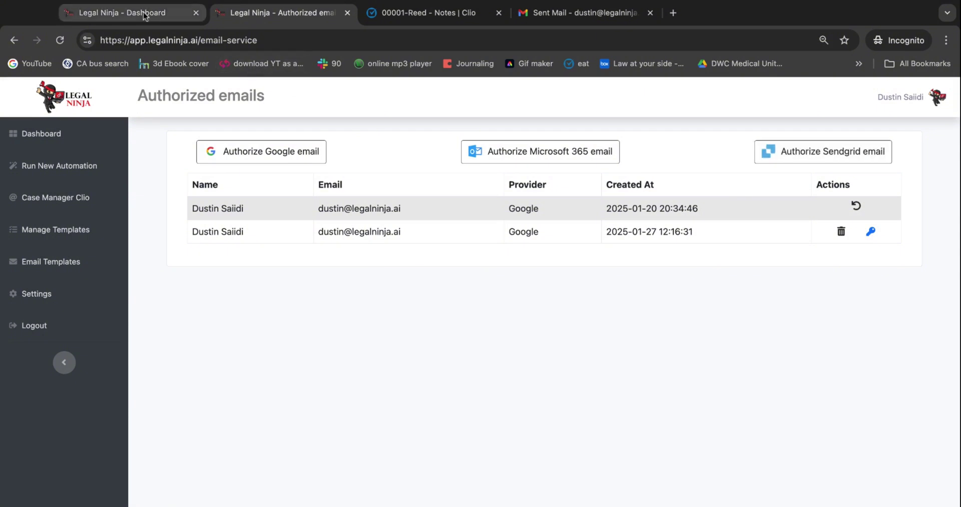
click(49, 277)
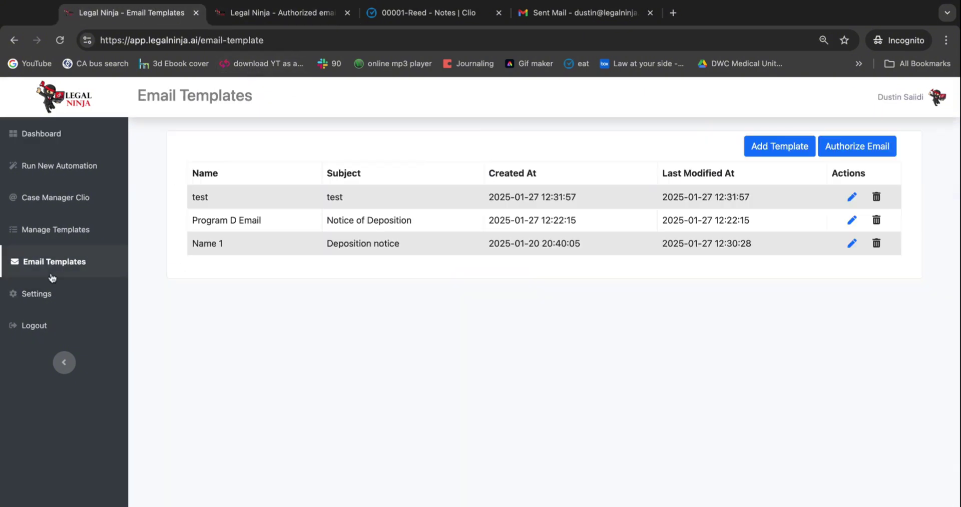
click(871, 153)
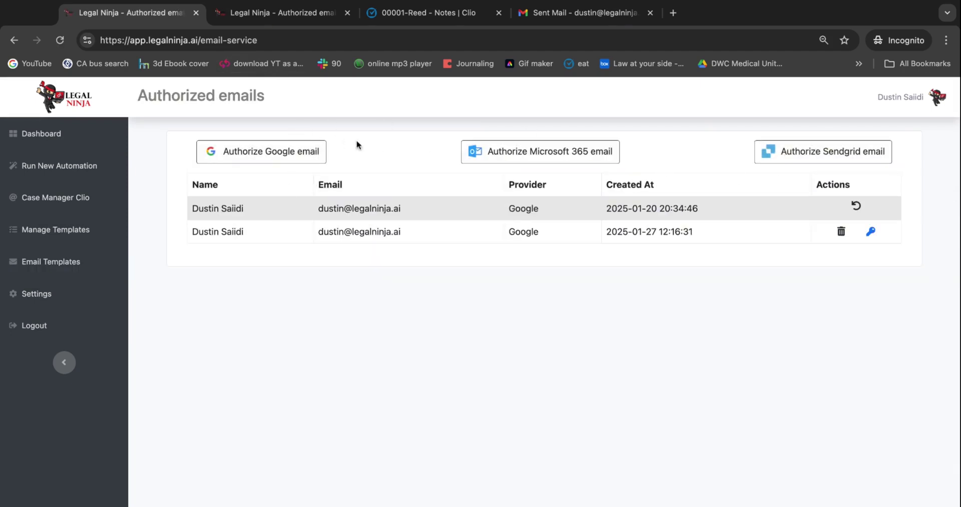
Sign in with the firm's Google account and grant LegalNinja permission to send email
click(268, 157)
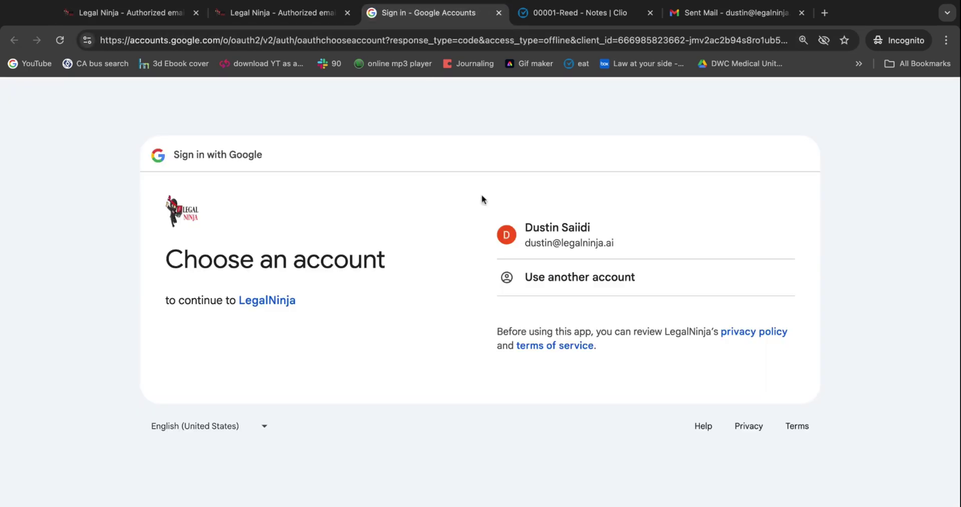
click(551, 245)
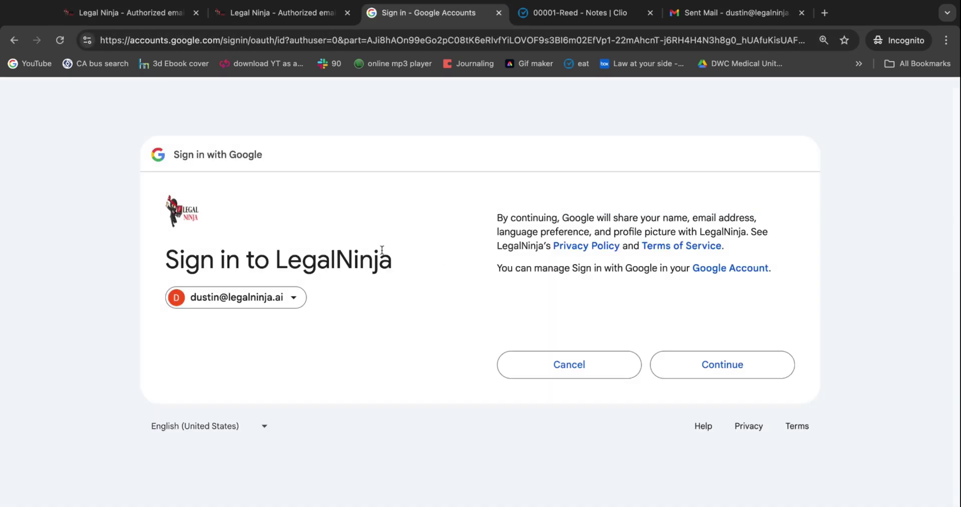
click(716, 362)
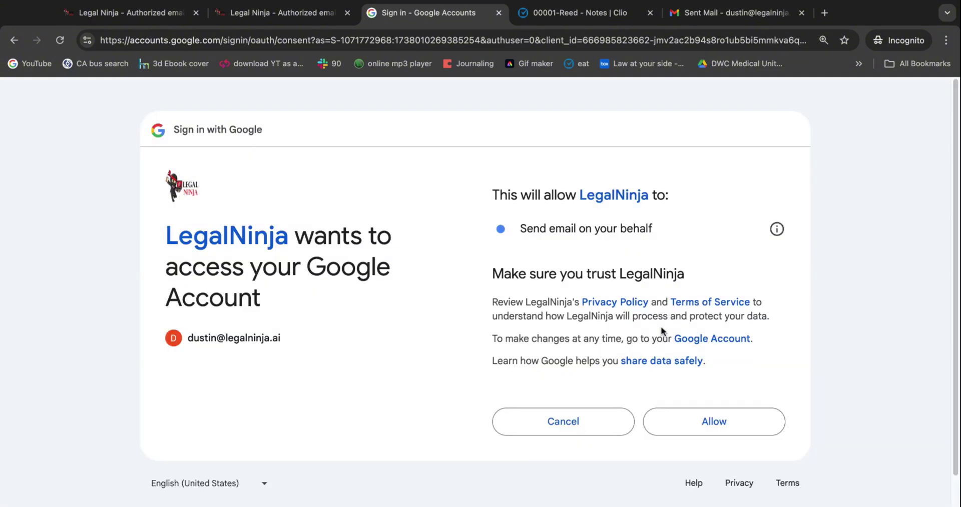
click(689, 420)
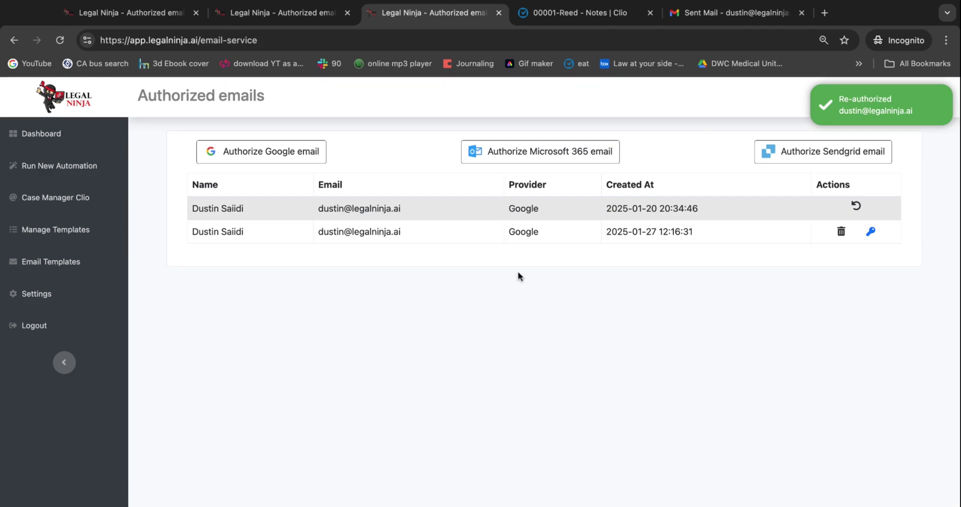
click(75, 259)
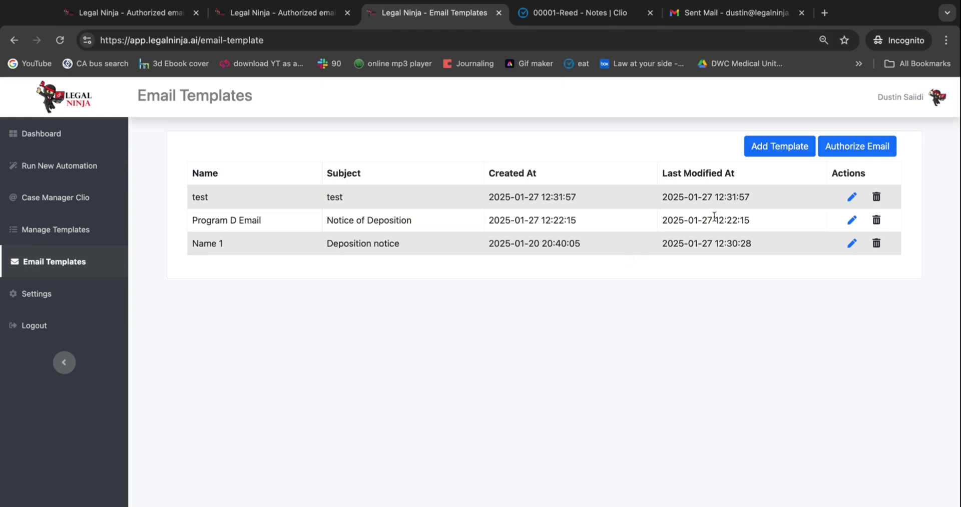
Add a new template named 'Deposition Notice Email' with subject 'Notice of Deposition'
click(790, 153)
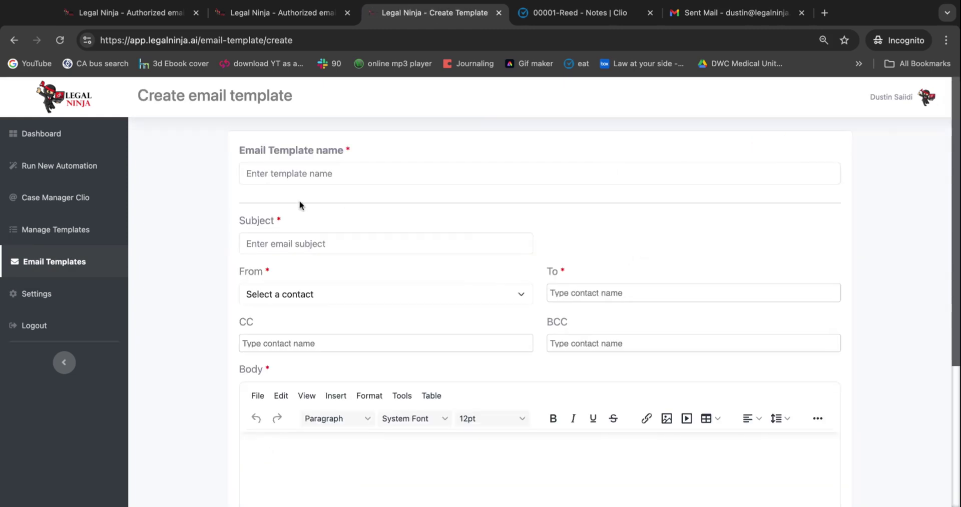
click(370, 174)
text(Deposition Notice Email)
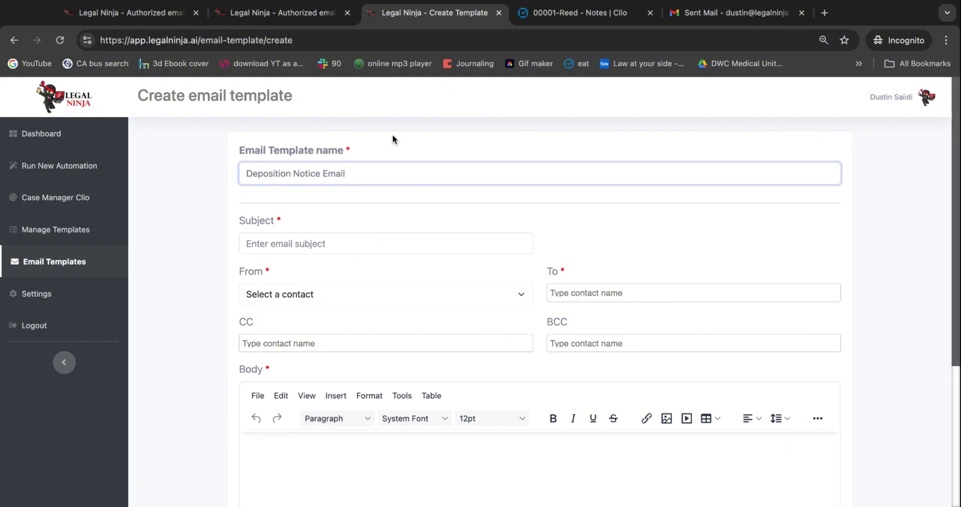
key(super+Tab)
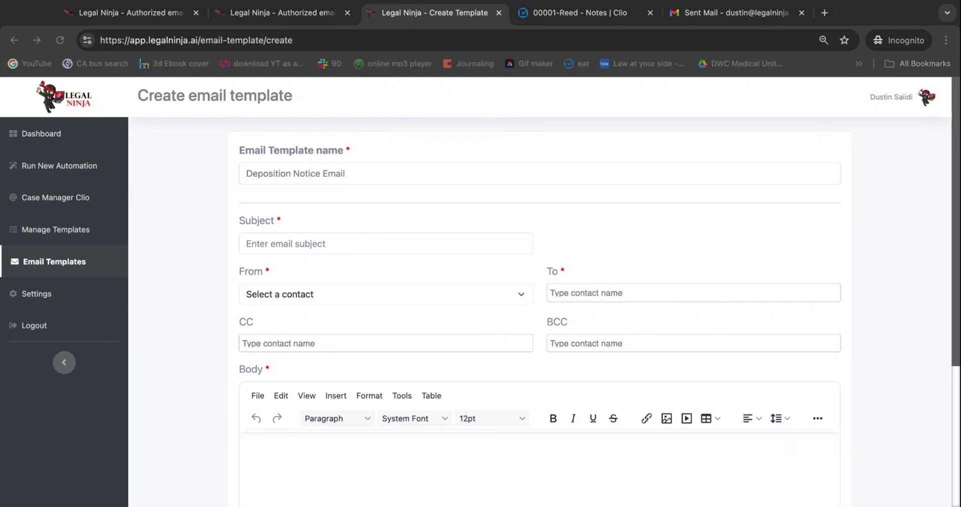
click(401, 243)
text(Notice of Deposition)
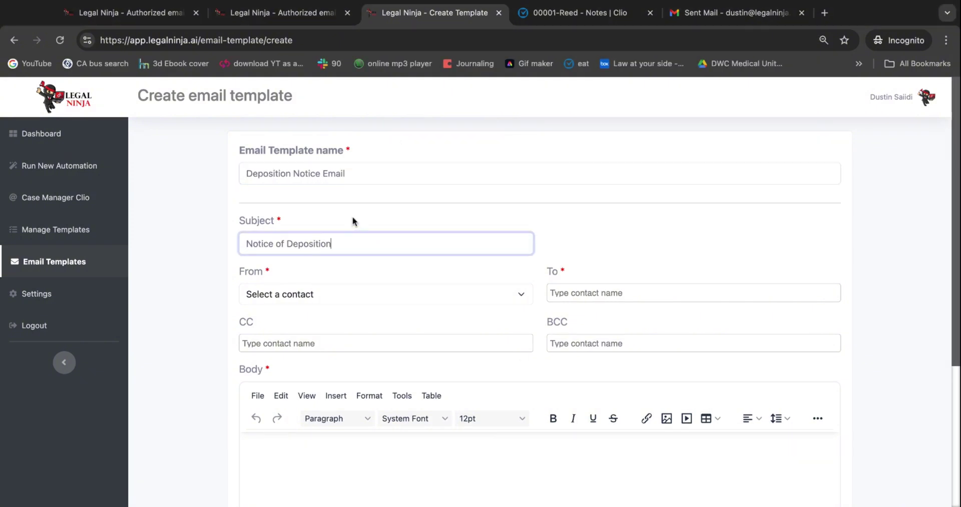
Choose the firm user's authorized Google address as the template's sender
scroll(352, 220, down, 1)
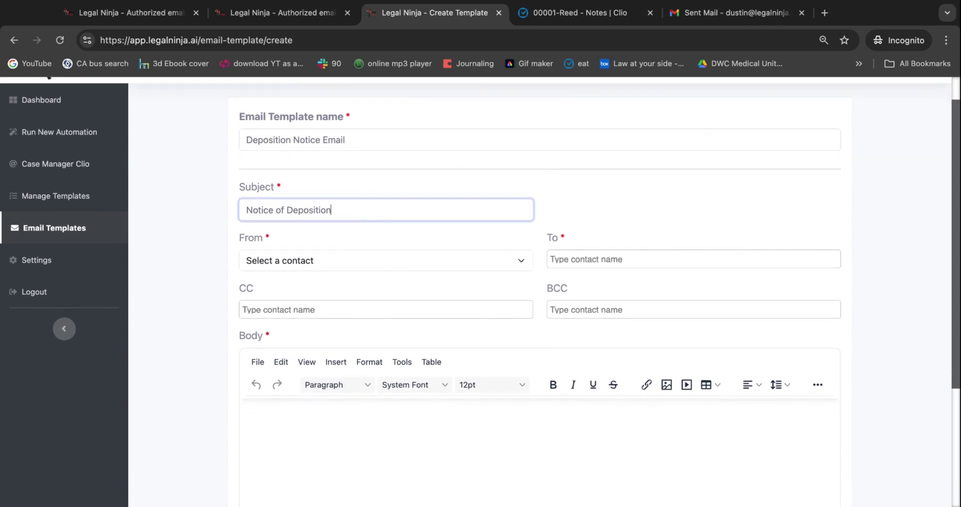
click(334, 262)
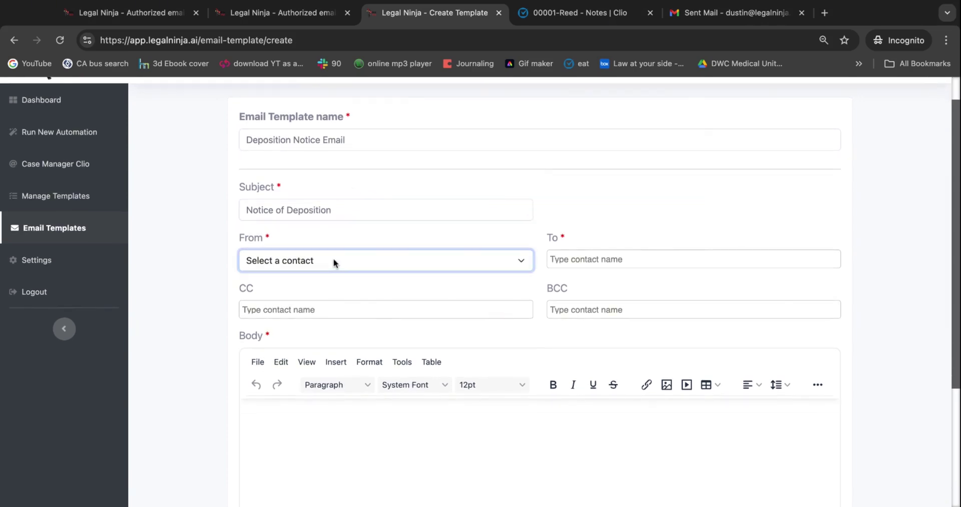
click(323, 262)
scroll(360, 255, down, 1)
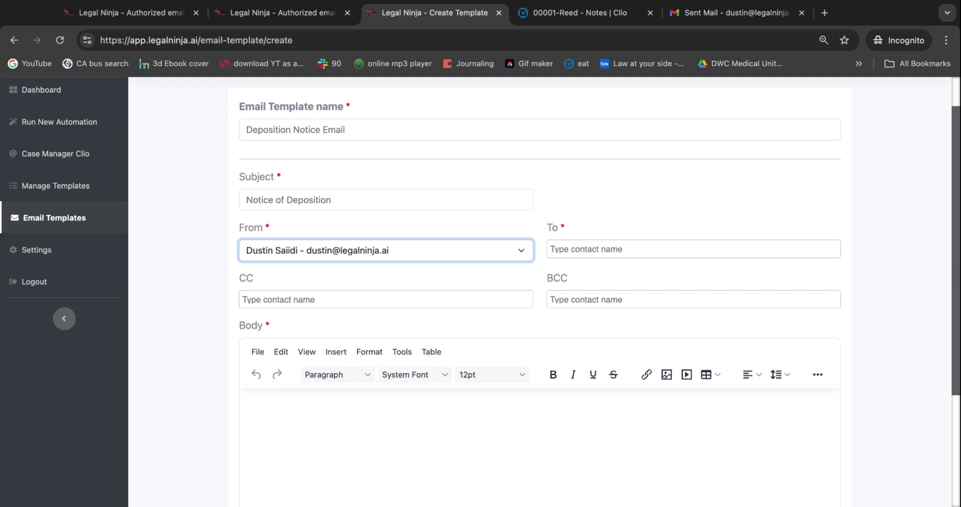
Replace the partial recipient search with the firm's contact address as the recipient
click(693, 249)
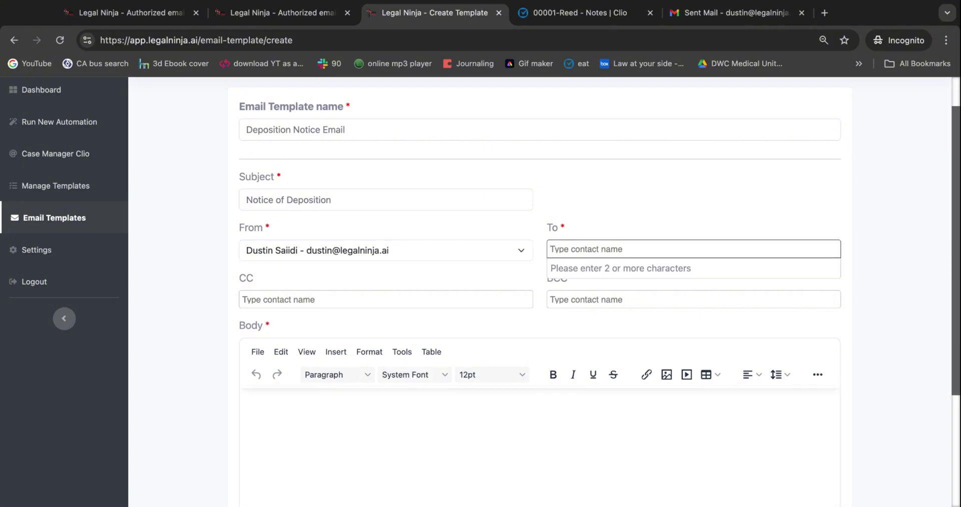
text(dustin)
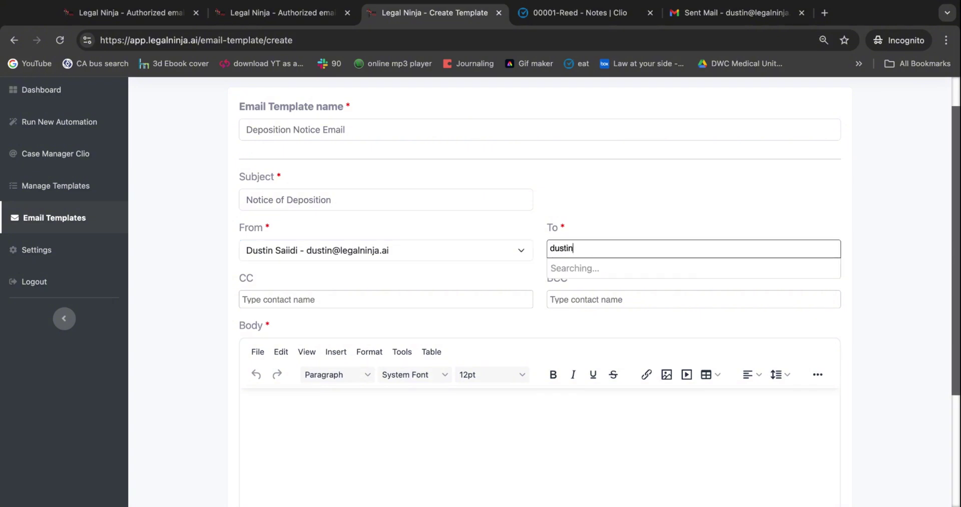
scroll(588, 326, down, 1)
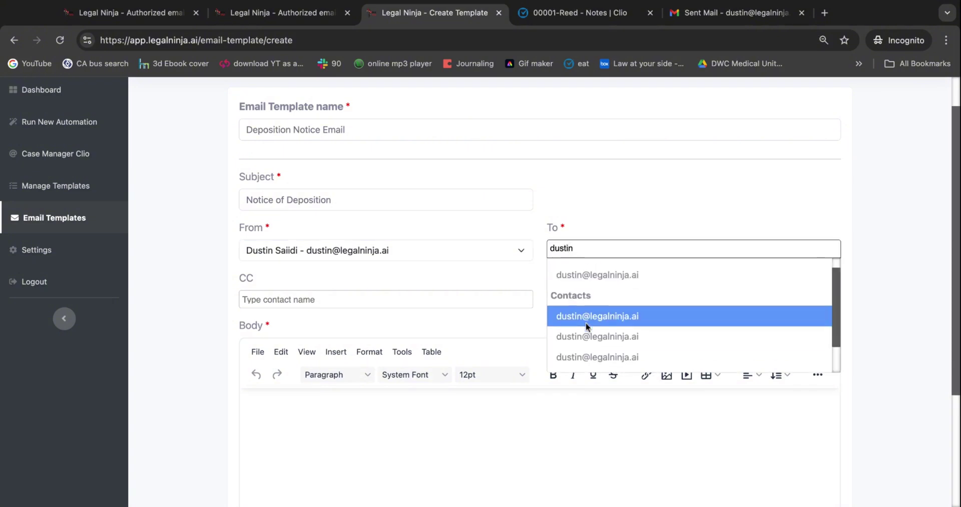
scroll(586, 323, up, 3)
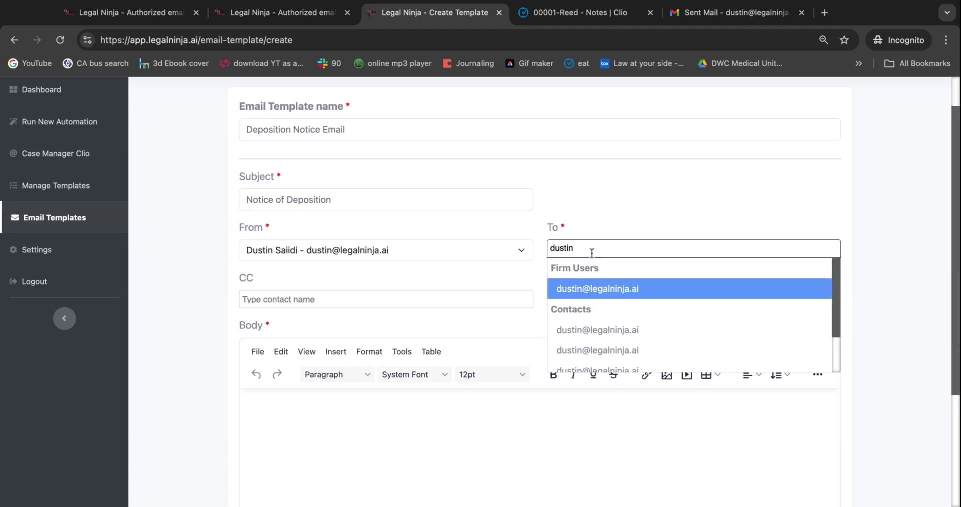
key(ctrl+a)
key(BackSpace)
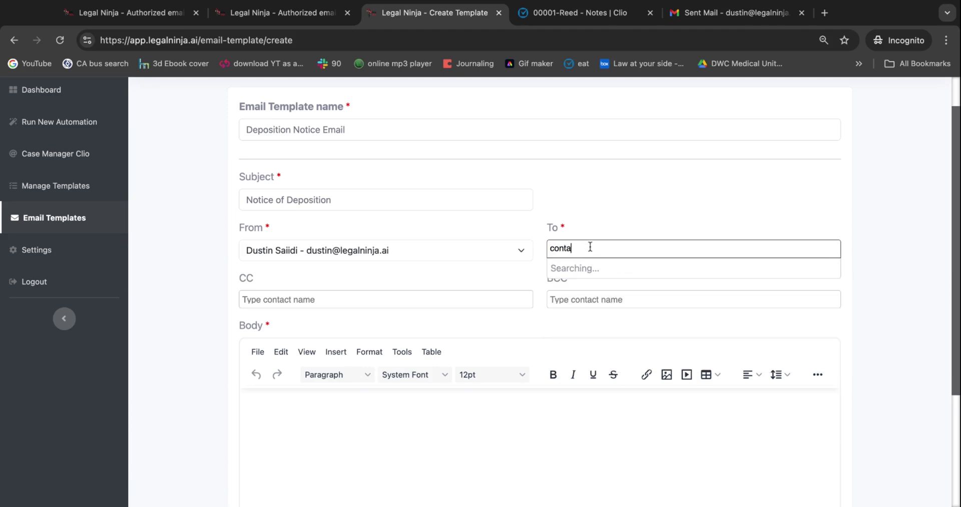
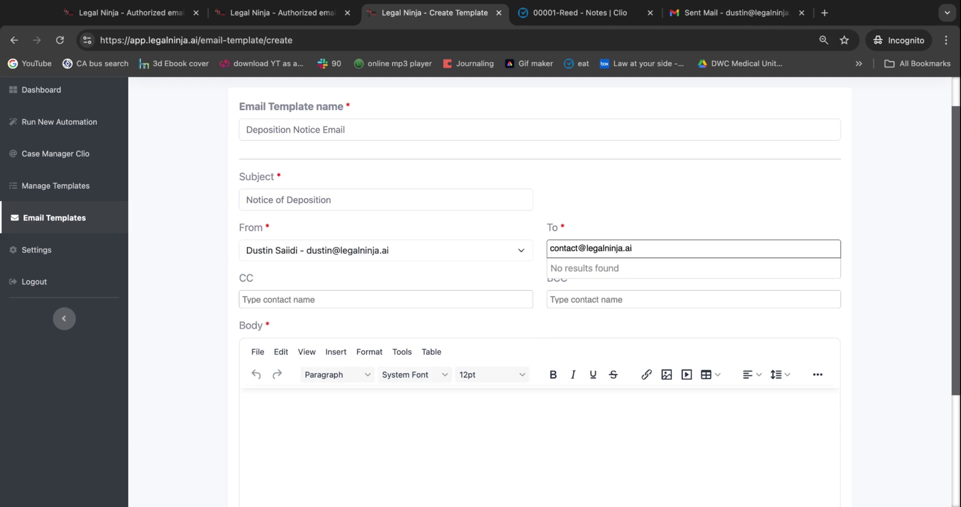
key(Return)
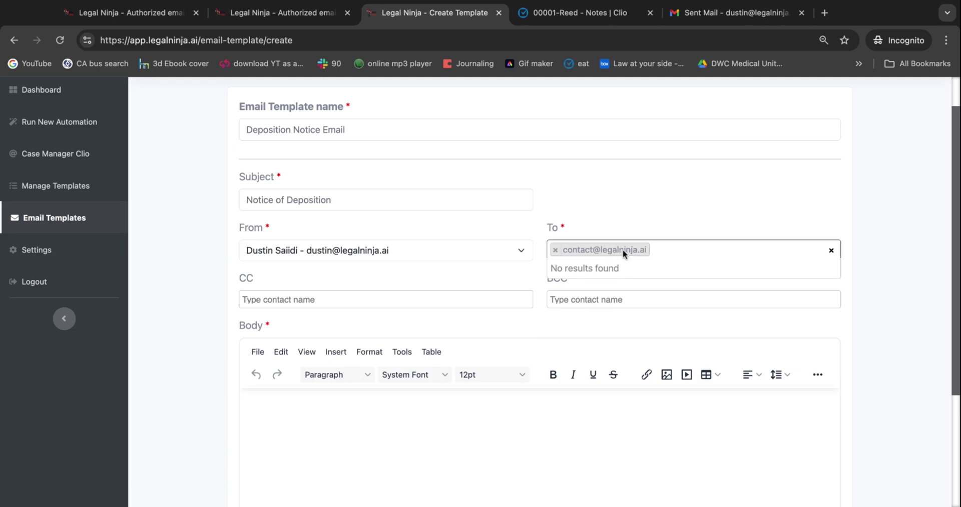
Add the same firm contact address as both the CC and BCC recipient
click(358, 304)
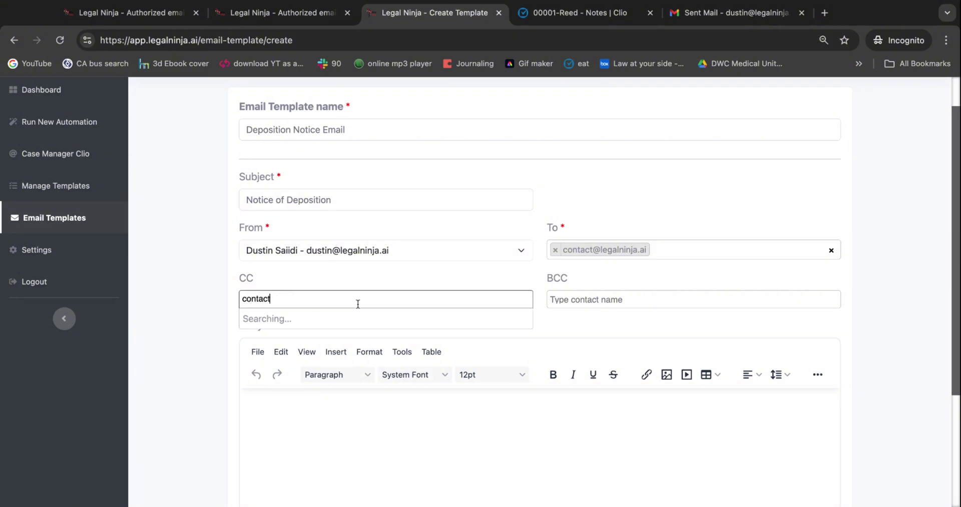
key(Return)
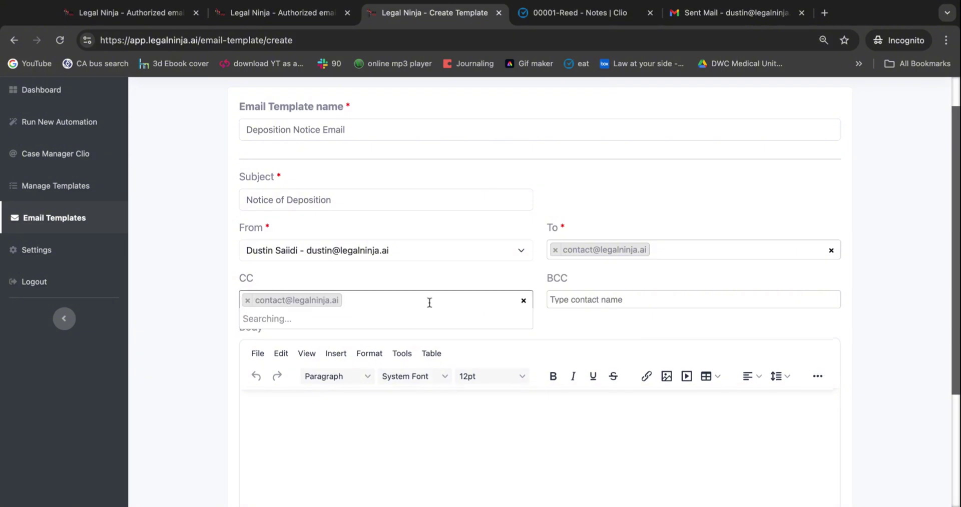
click(611, 299)
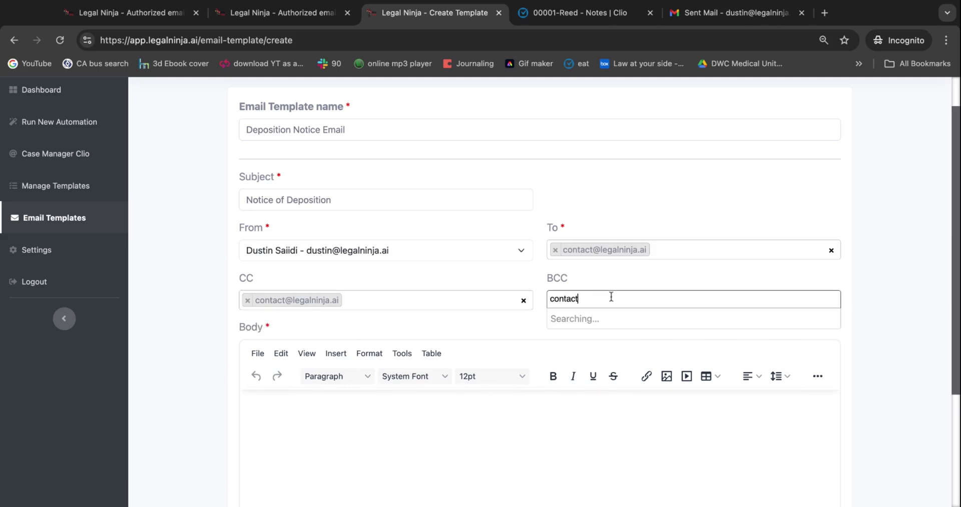
key(Return)
scroll(402, 373, down, 2)
click(402, 373)
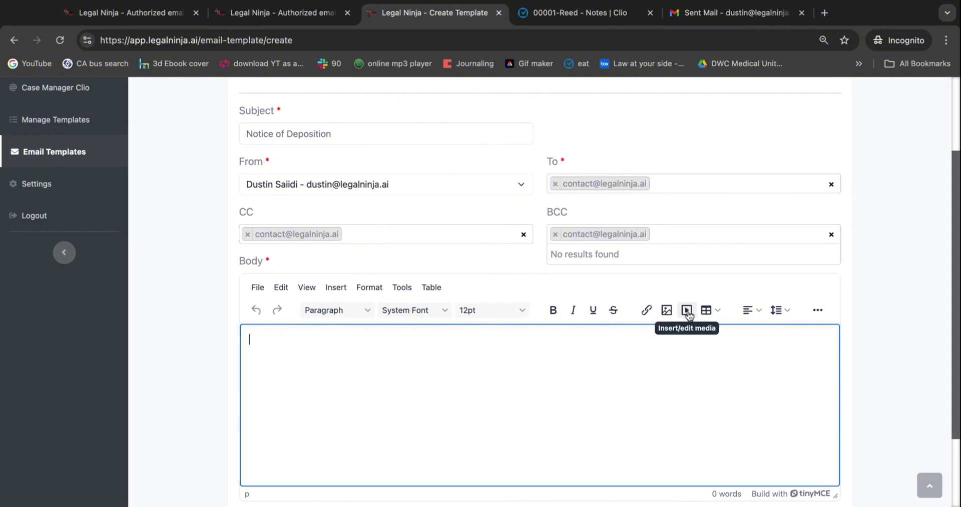
Write the body starting 'Hi {{Client Name}}' with the deposition and availability paragraphs
scroll(444, 352, down, 1)
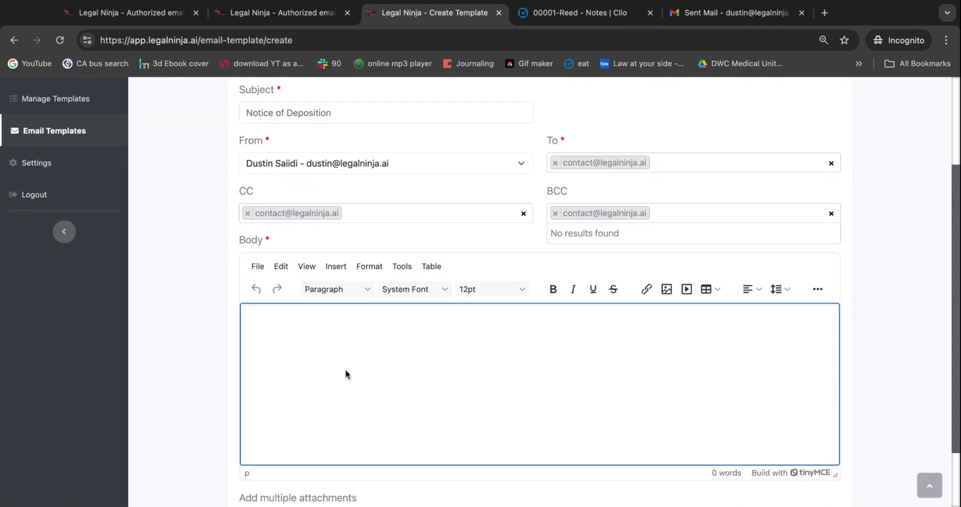
text(Hi {{Client Name}})
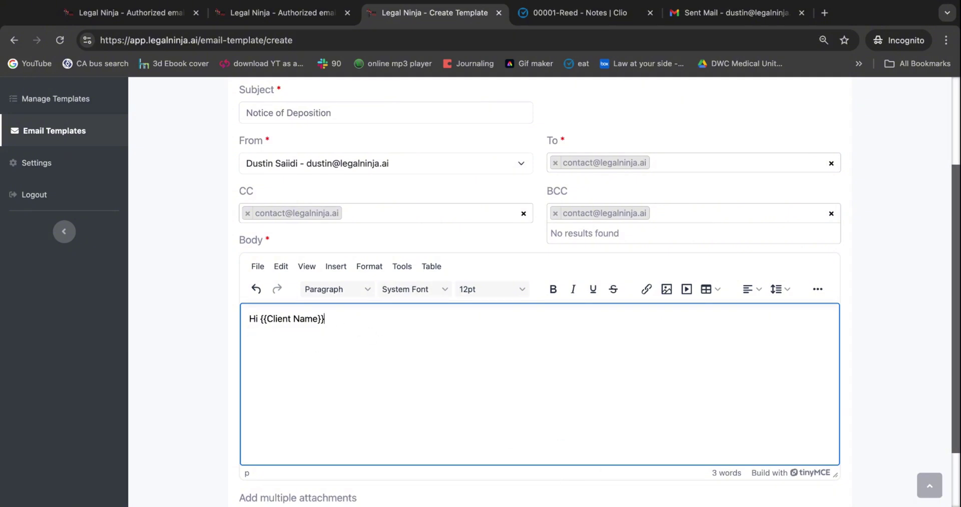
text(,  You have a deposition coming up on {{Date}} at {{Time}} at {{Location}}.  Please confirm your availability {{Client Name}})
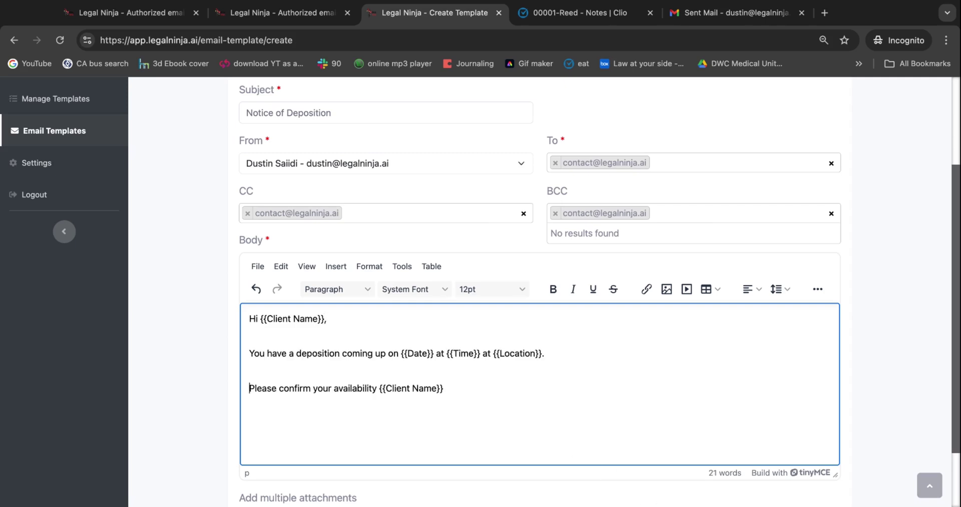
key(Down)
text(.)
Attach depo template info 2.pdf and create the Deposition Notice Email template
scroll(393, 295, down, 2)
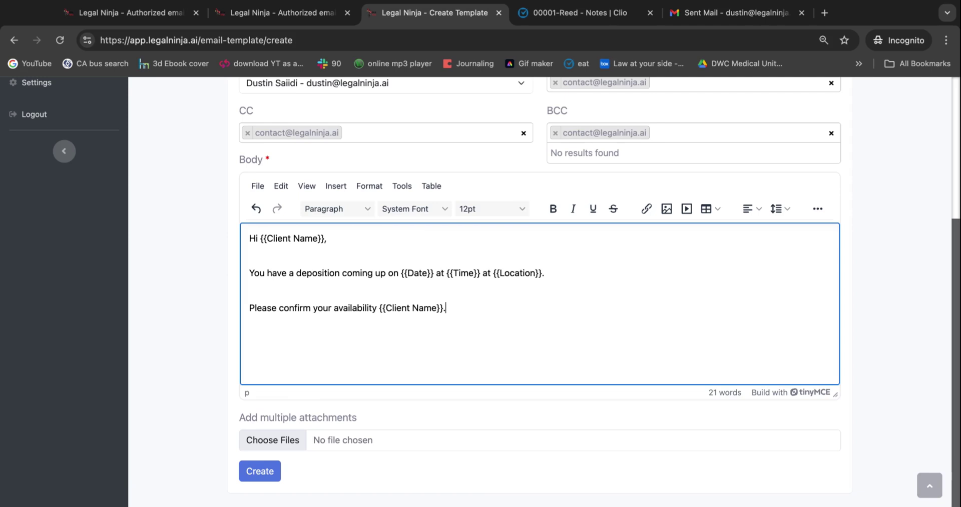
click(272, 440)
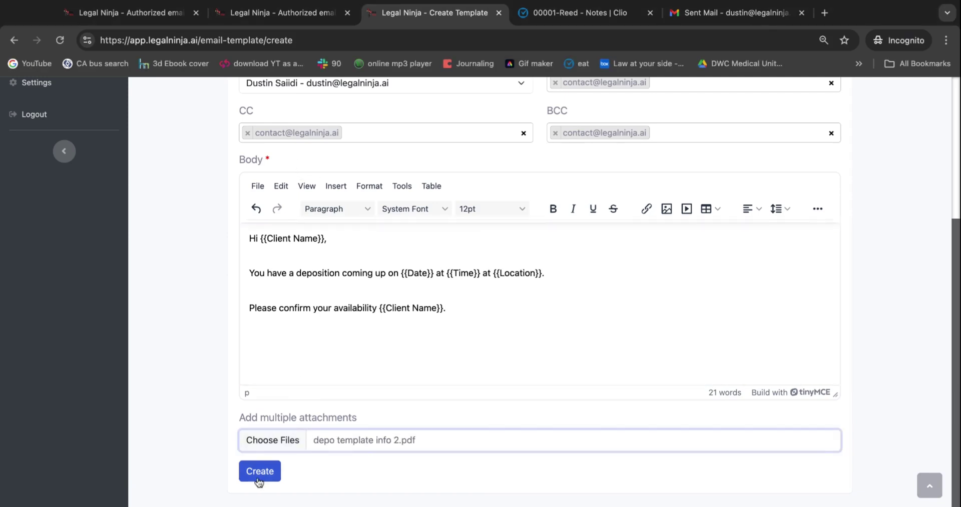
click(259, 480)
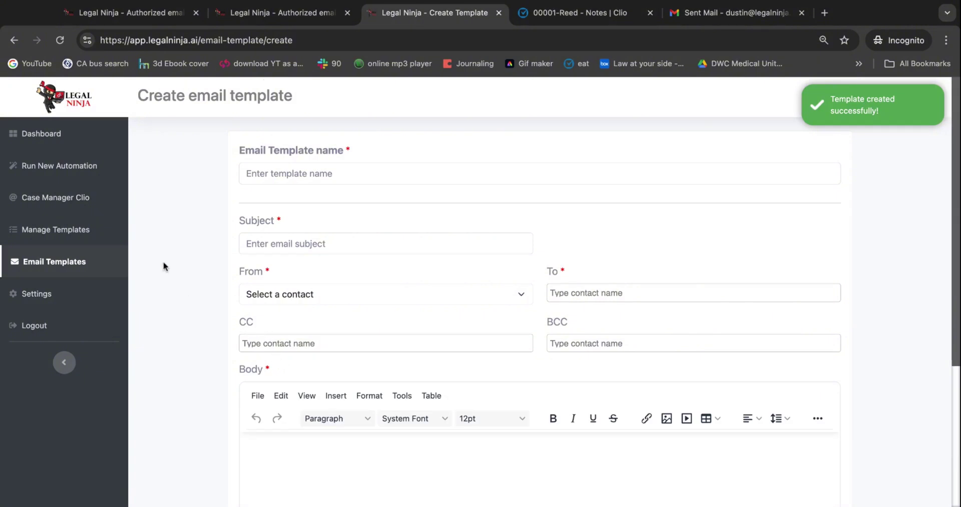
Open the Program D - Deposition automation template for editing
click(74, 234)
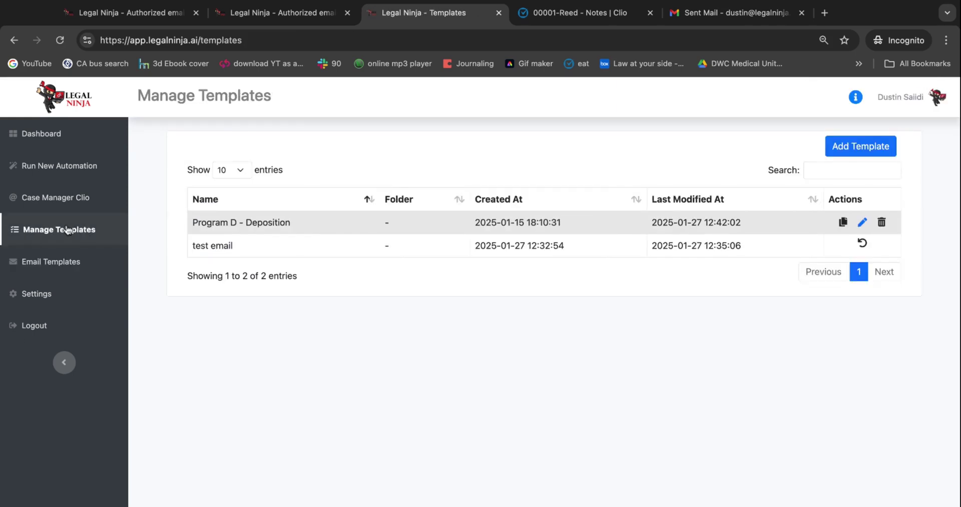
drag(208, 222, 199, 222)
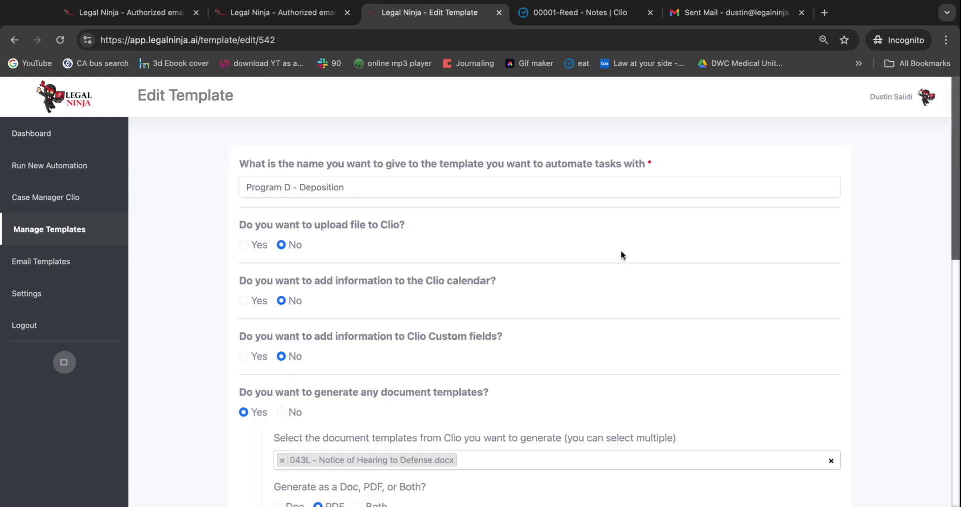
scroll(281, 208, down, 3)
scroll(280, 207, down, 10)
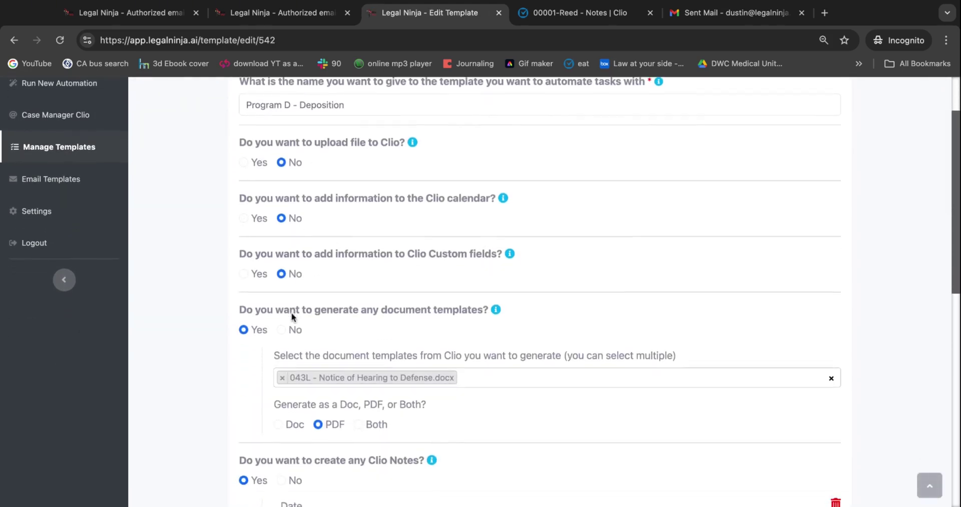
scroll(291, 315, down, 8)
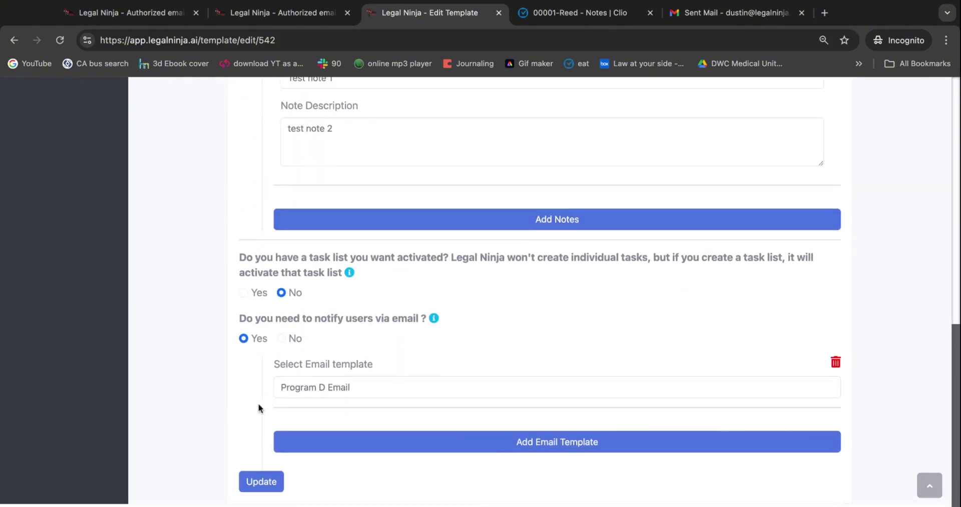
Enable email notification with Deposition Notice Email as its template and save the automation
click(280, 341)
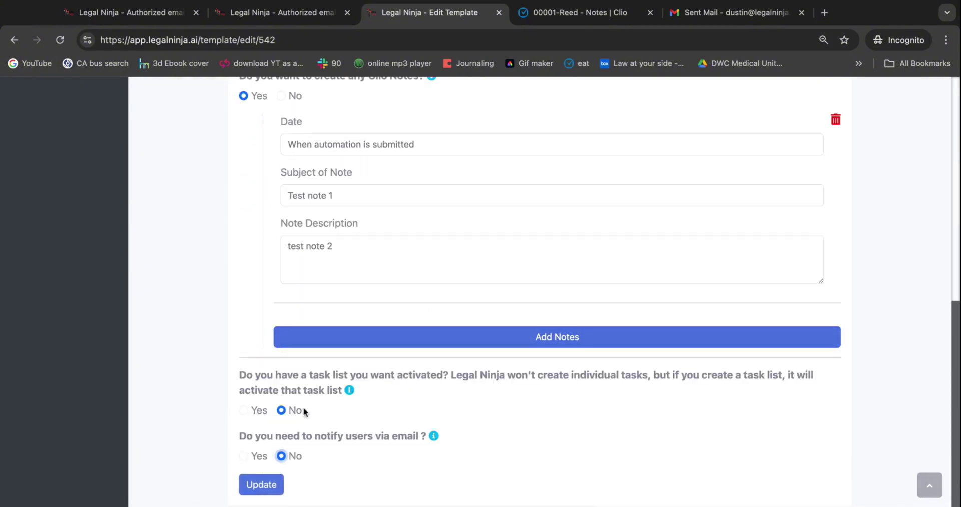
click(243, 456)
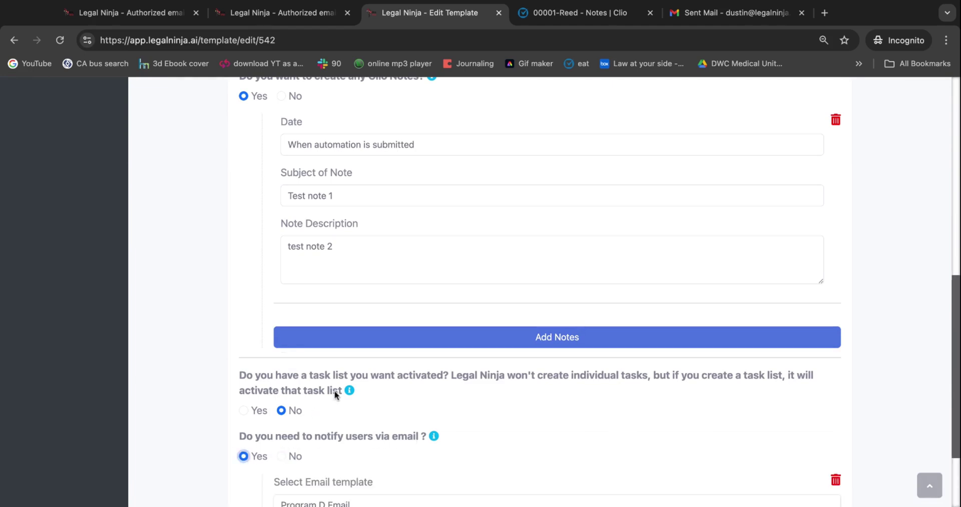
scroll(335, 396, down, 4)
click(335, 395)
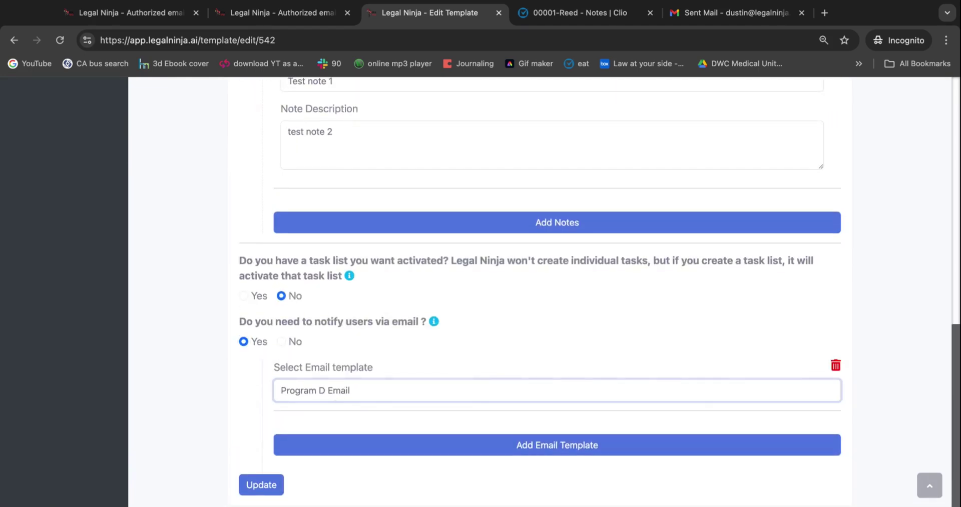
click(335, 395)
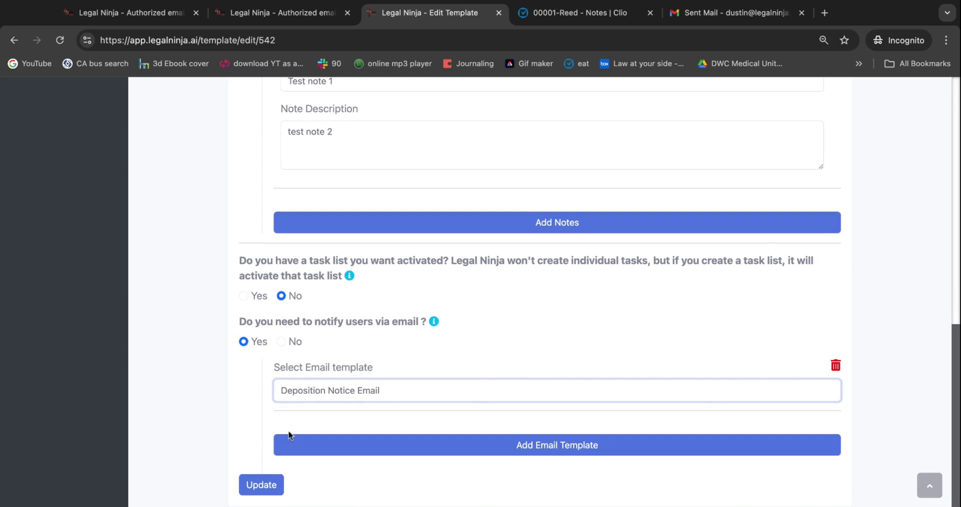
click(250, 483)
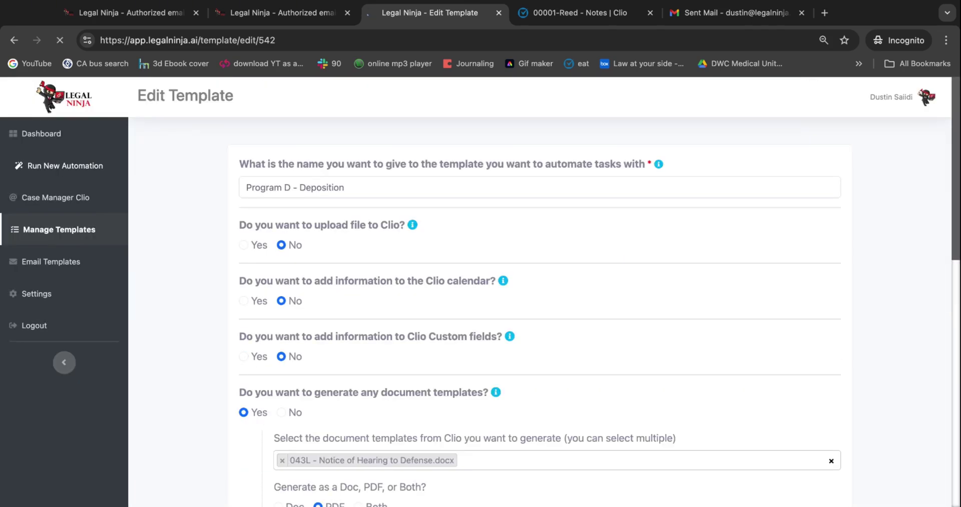
scroll(209, 493, down, 1)
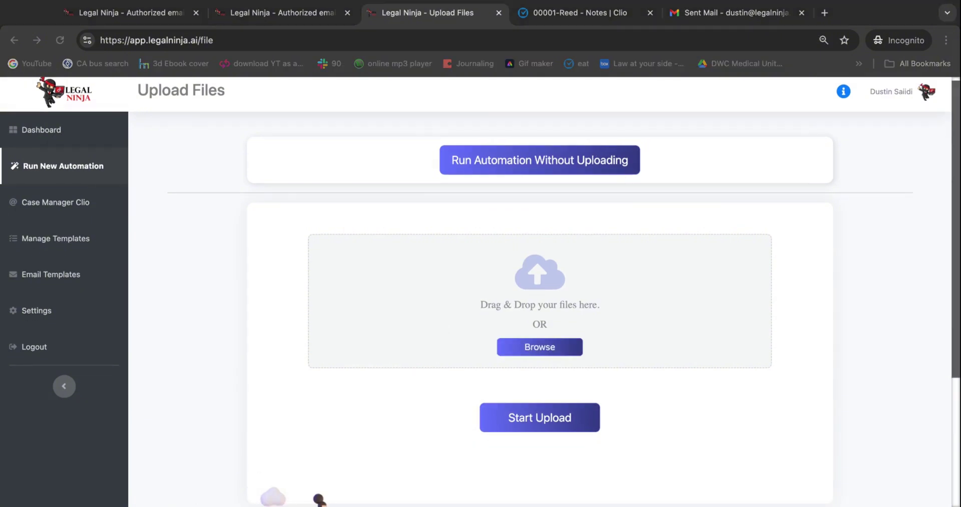
Upload depo notice.pdf and proceed to the Run Automation page
scroll(483, 368, down, 2)
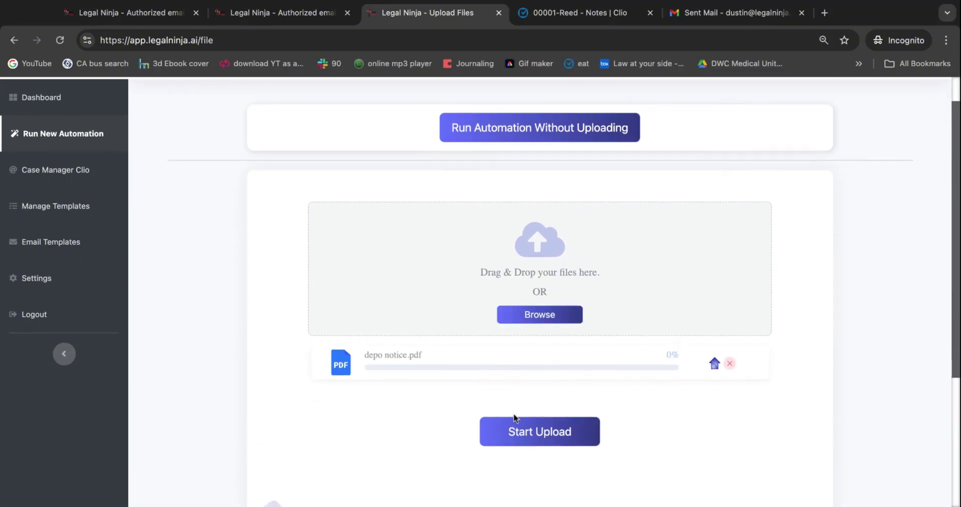
click(517, 433)
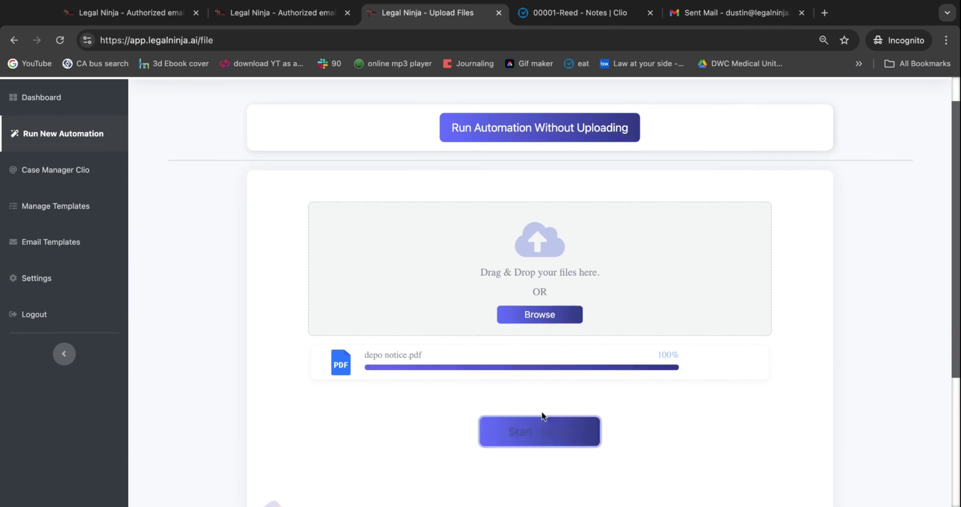
click(582, 436)
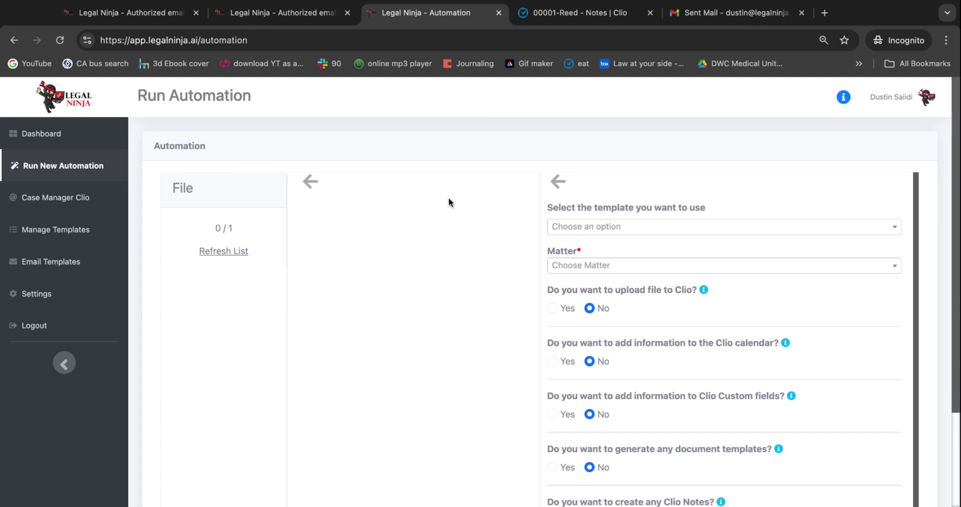
Choose the Program D - Deposition template and the client's matter, found by searching 're'
click(592, 228)
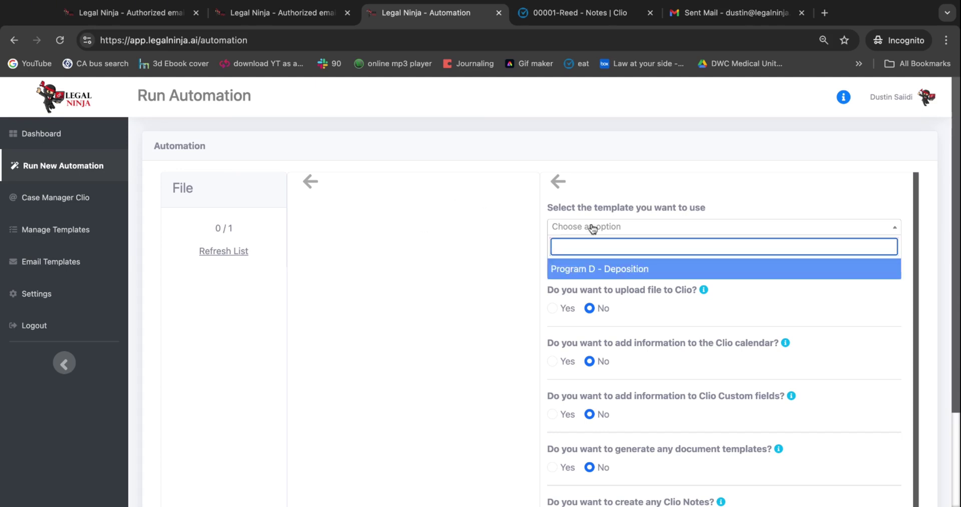
click(579, 272)
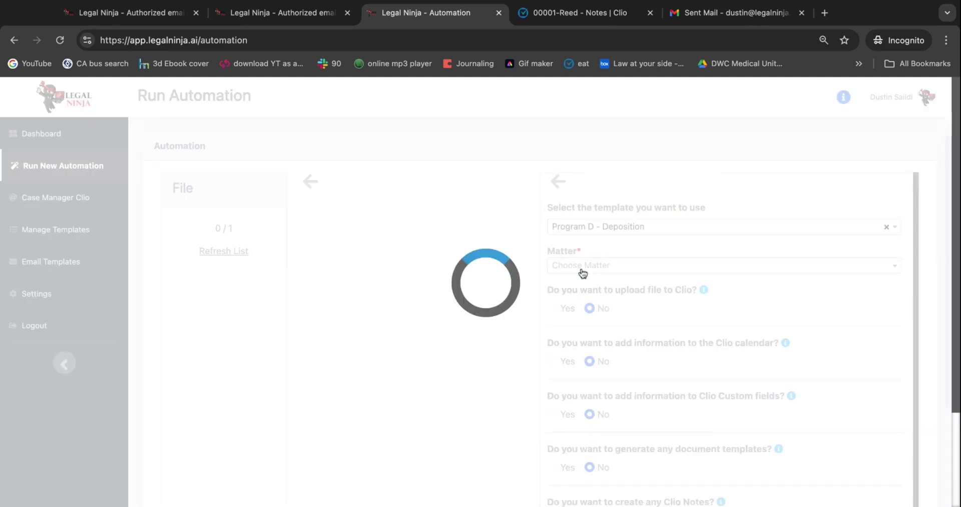
click(587, 267)
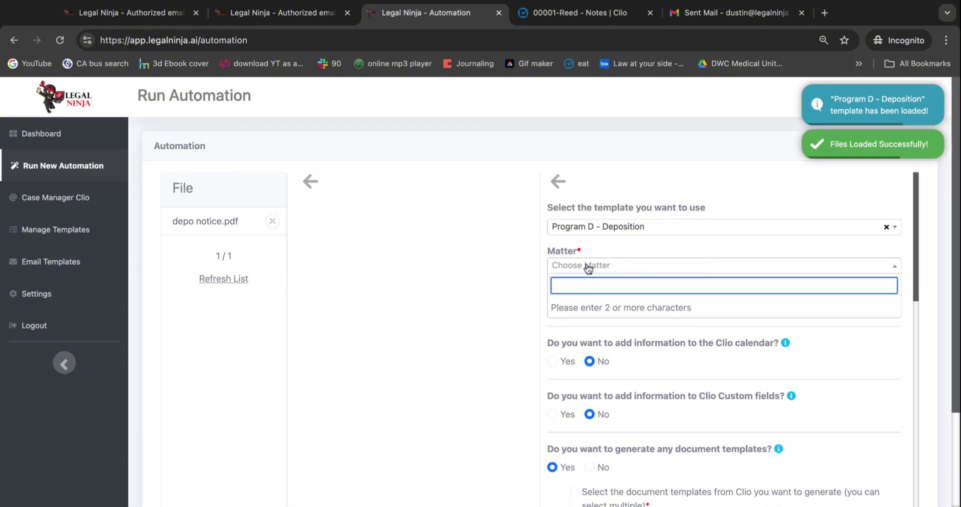
text(reed)
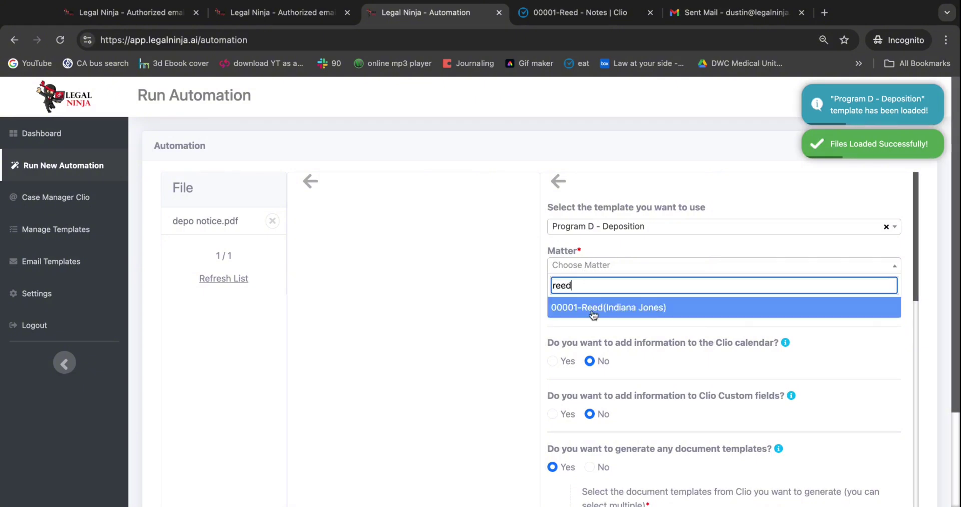
click(593, 312)
Preview depo notice.pdf and scroll down to the prefilled email notification section
click(214, 220)
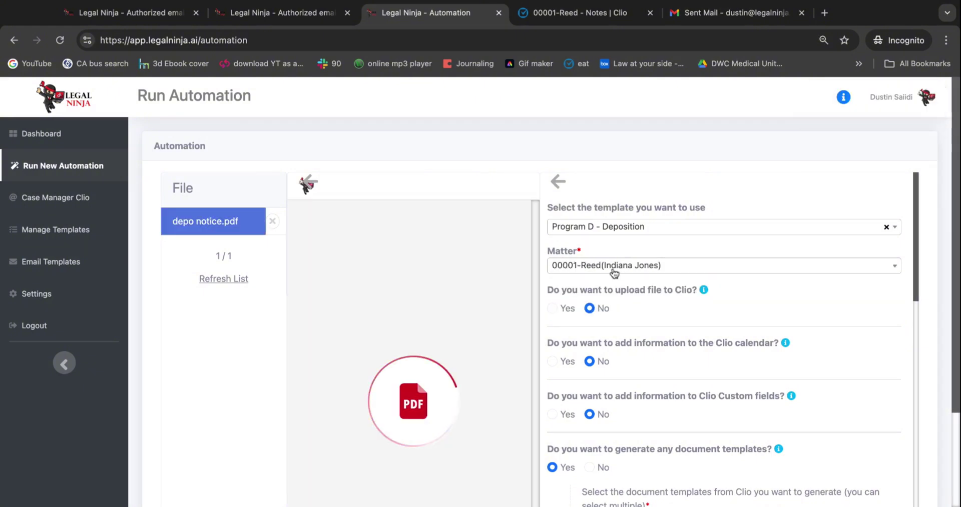
scroll(427, 214, down, 2)
scroll(615, 247, down, 5)
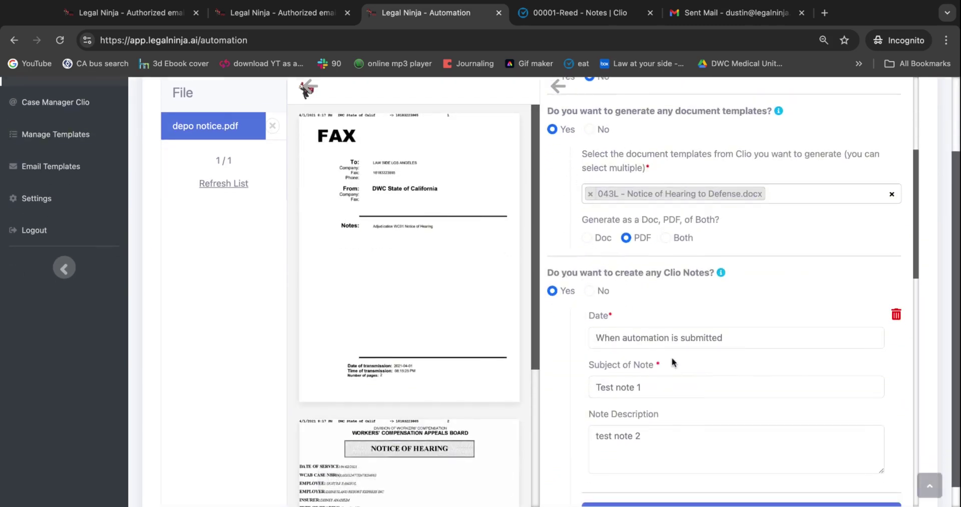
scroll(671, 360, down, 3)
scroll(699, 285, down, 7)
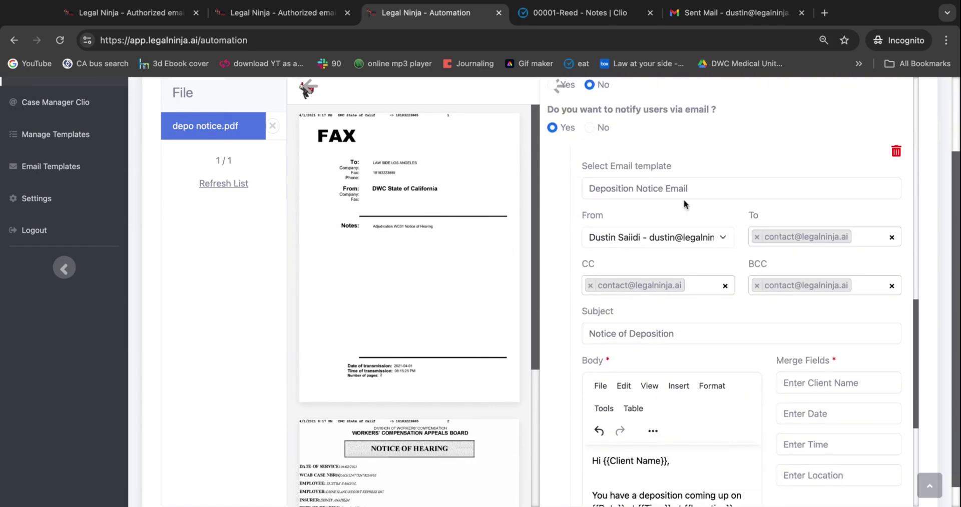
scroll(671, 203, down, 1)
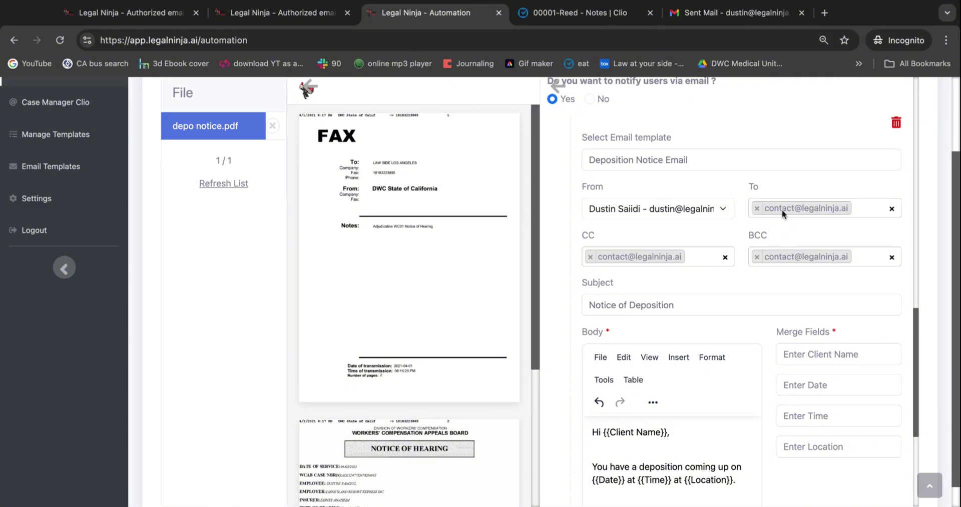
click(863, 209)
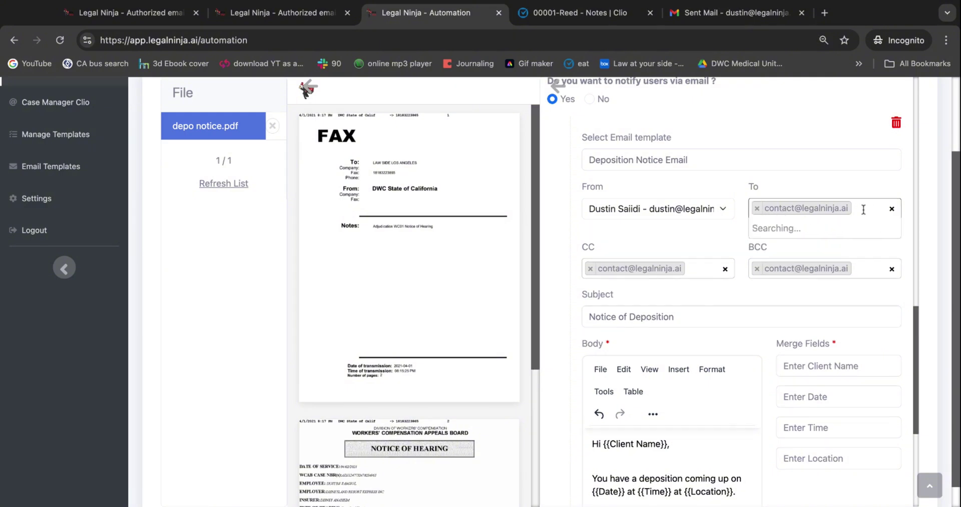
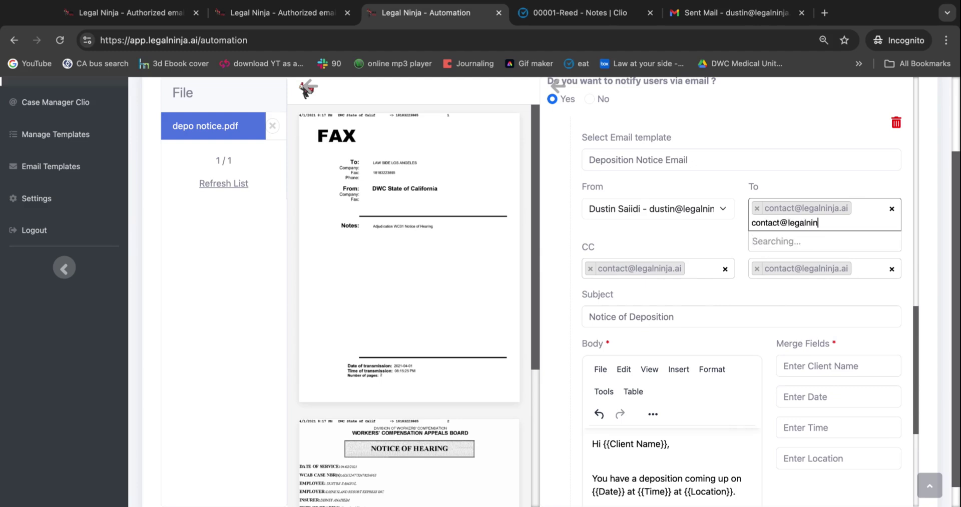
key(Return)
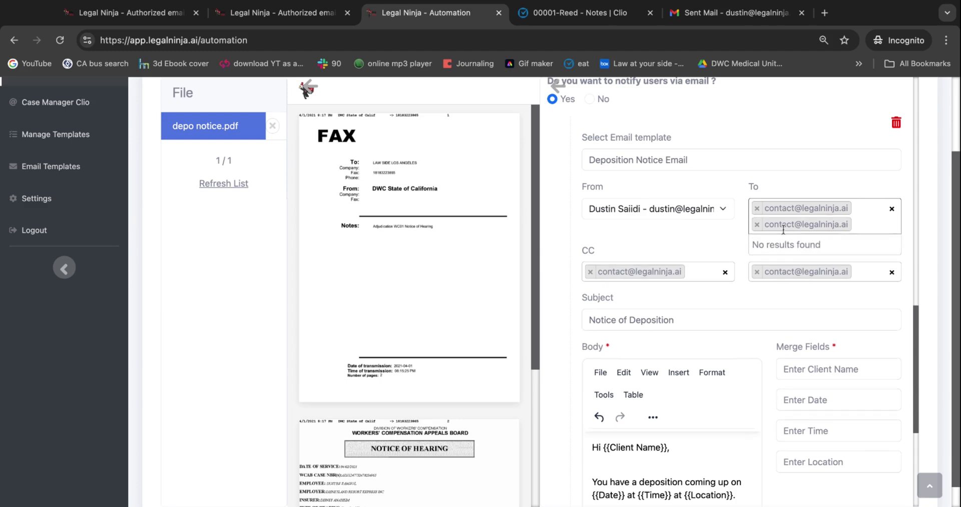
click(756, 225)
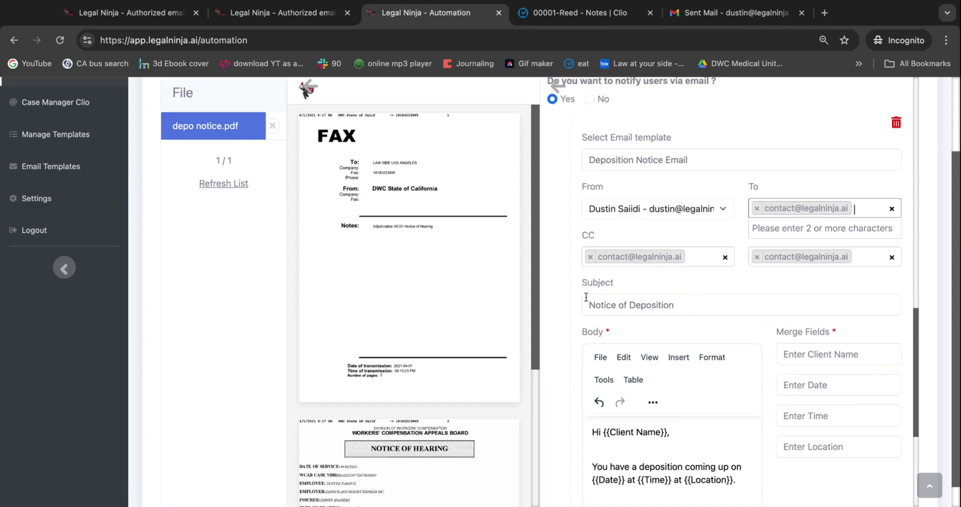
scroll(770, 438, down, 3)
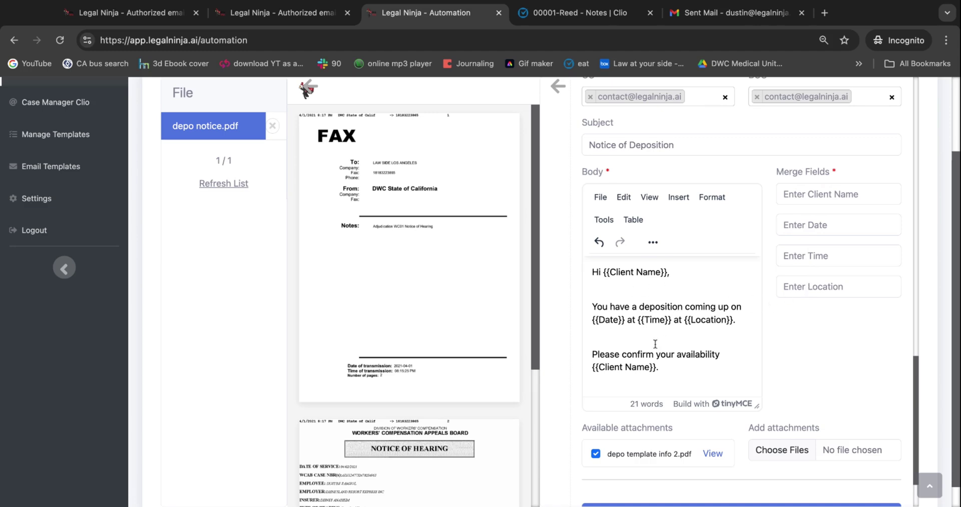
Fill the merge fields: client's first name, date 01/05/2025, time 09:00am, a Los Angeles street address
click(820, 194)
text(Dustin)
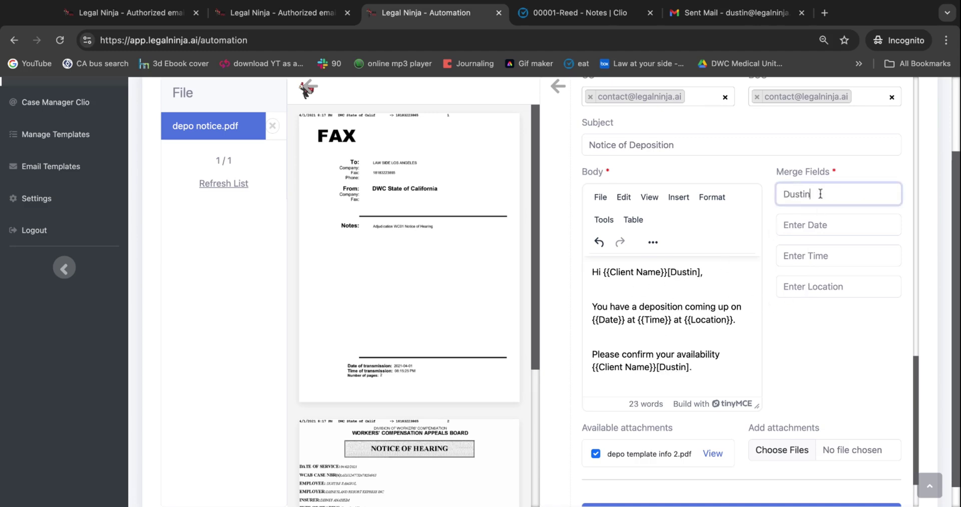
key(Tab)
text(01/)
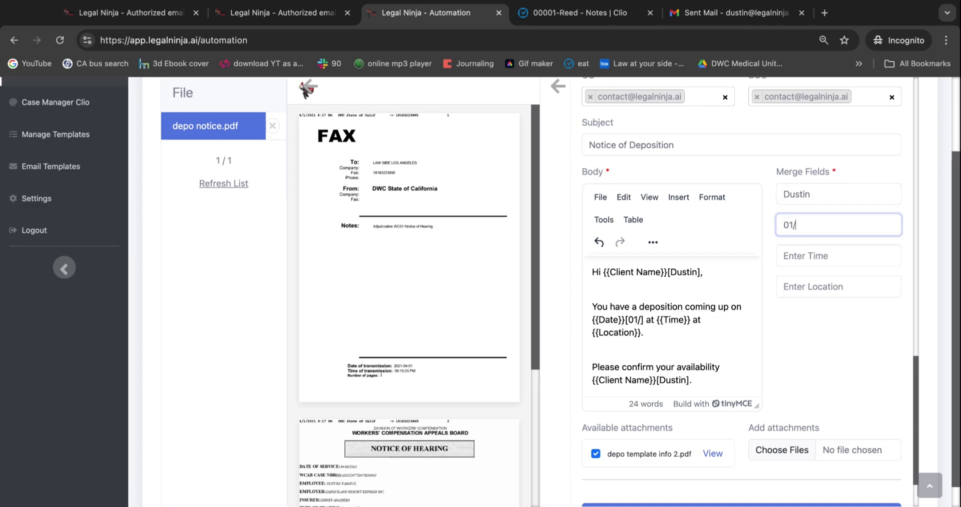
text(05/2025)
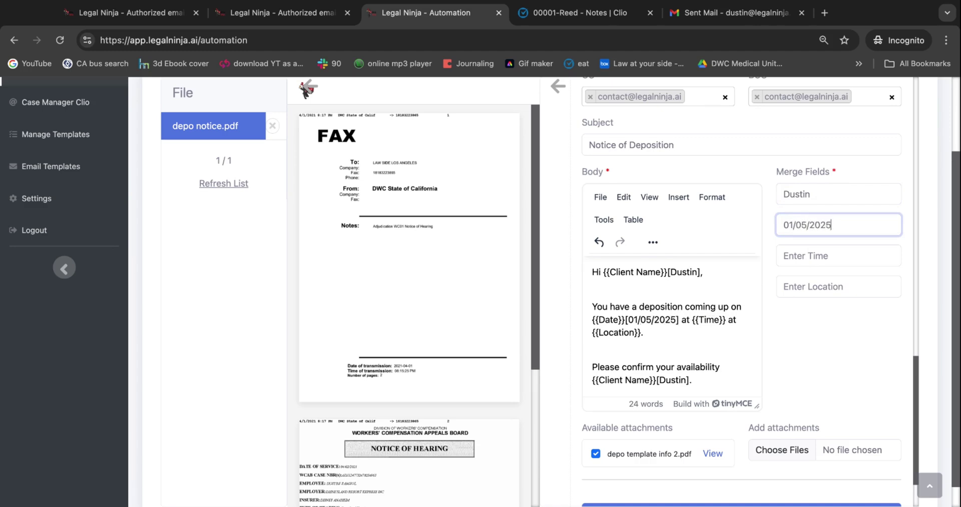
key(Tab)
text(09:00am)
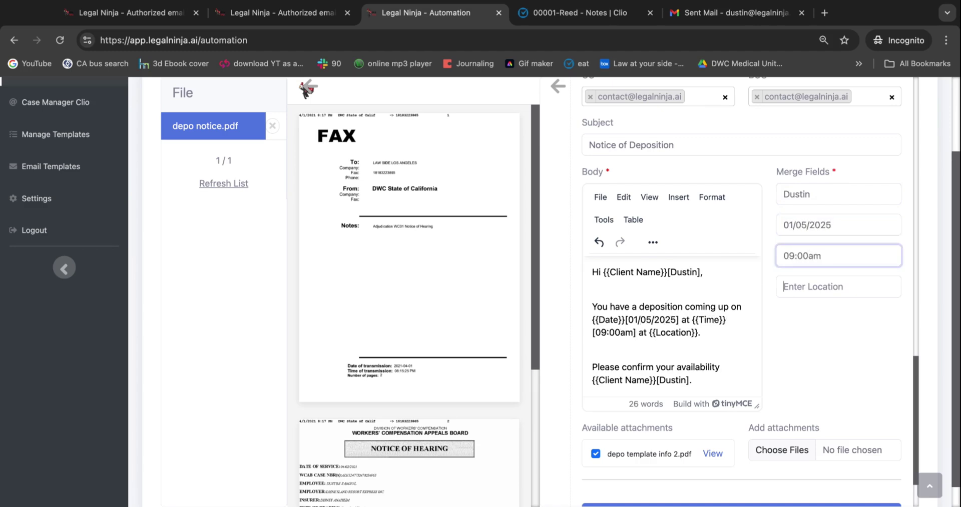
key(Tab)
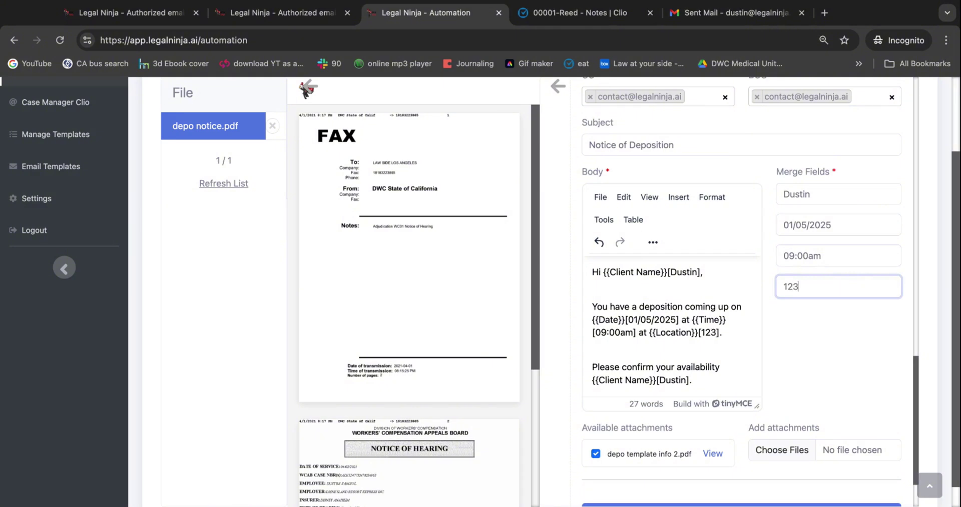
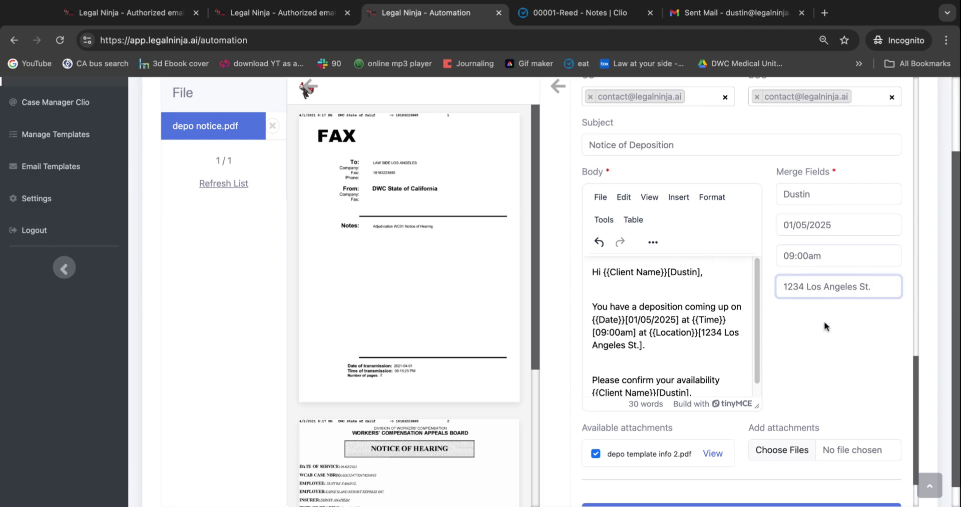
Review the filled email and run the automation on depo notice.pdf
scroll(824, 322, down, 2)
scroll(822, 315, up, 1)
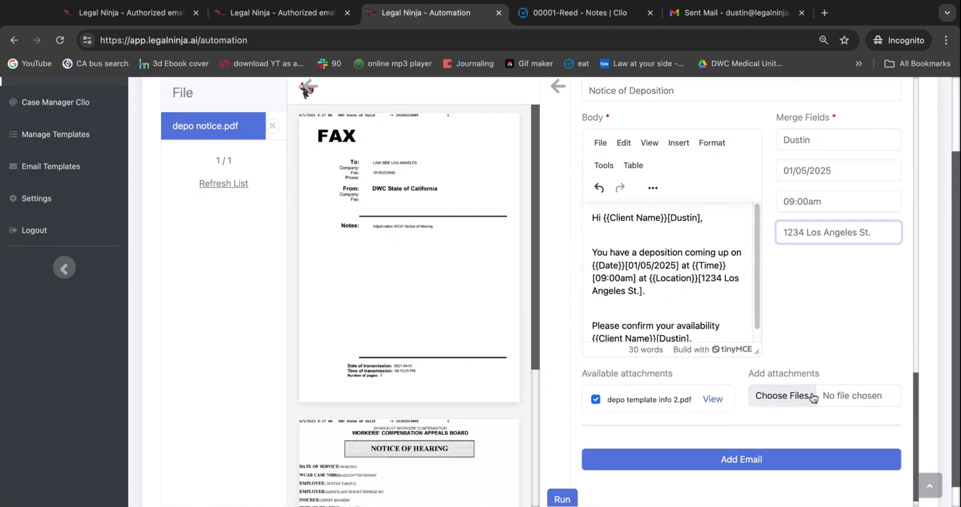
scroll(815, 353, up, 20)
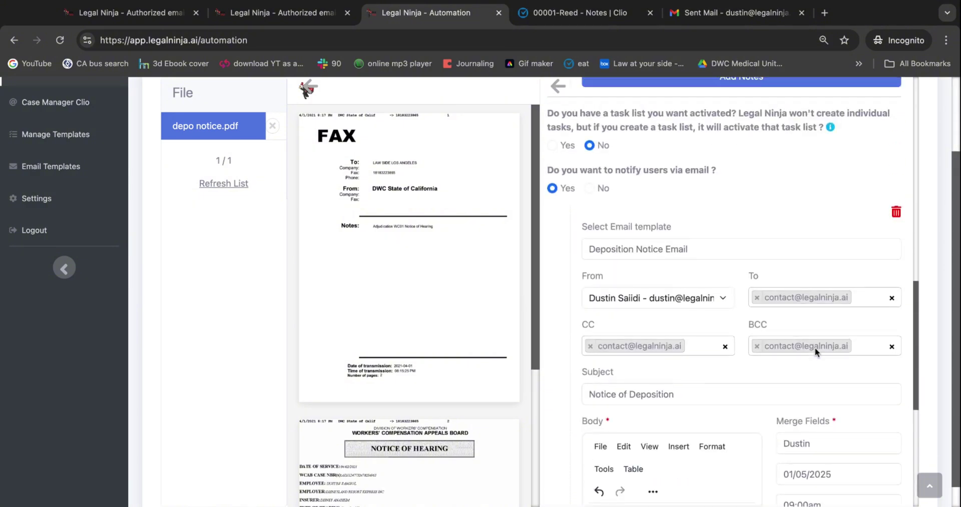
scroll(782, 325, down, 20)
scroll(782, 325, down, 3)
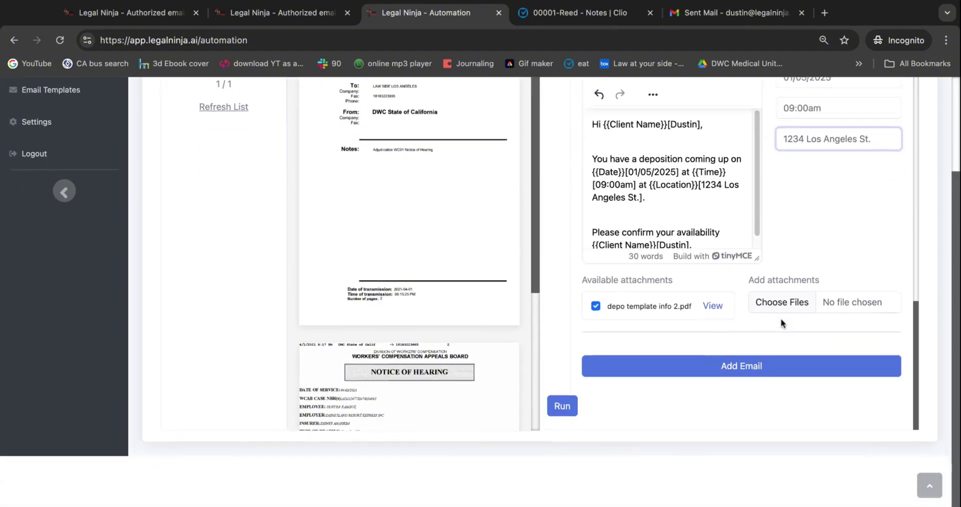
click(562, 458)
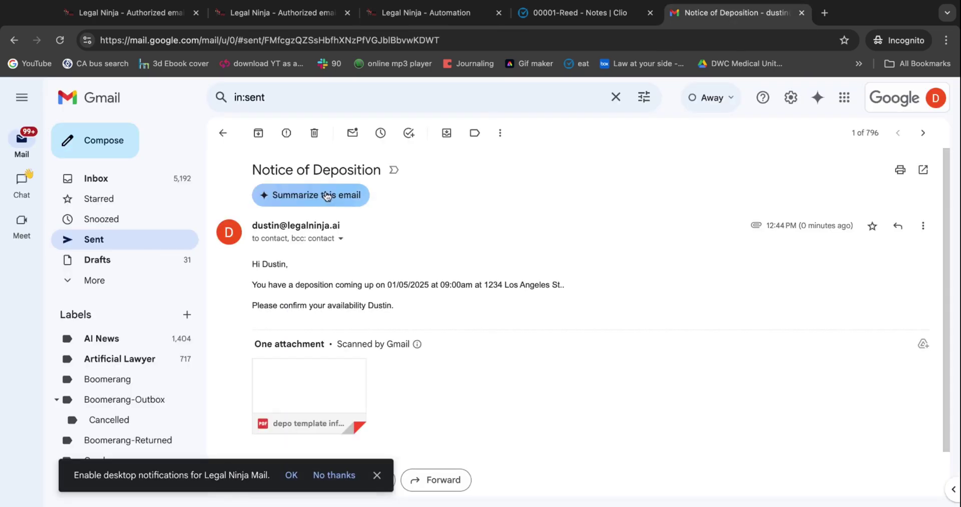
Check the sent Notice of Deposition's recipients and highlight its filled-in greeting and deposition sentence
click(341, 239)
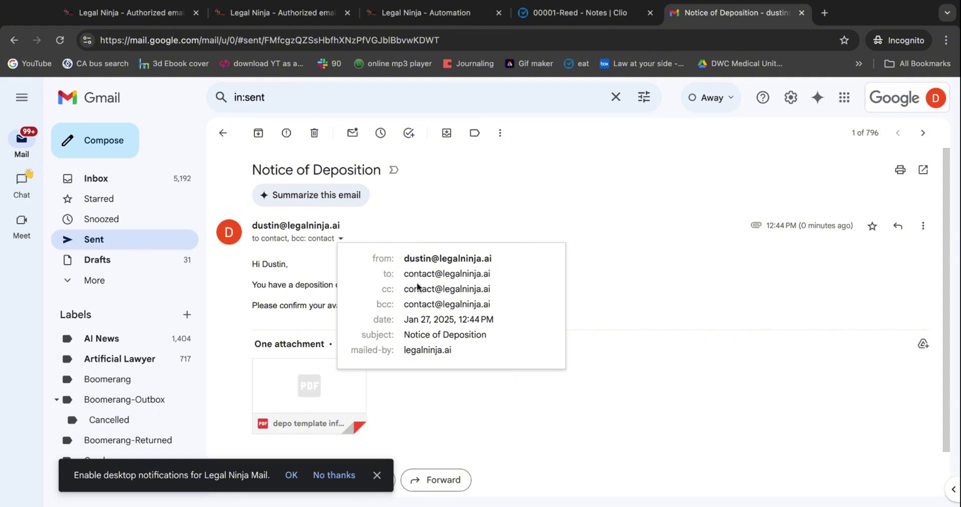
click(321, 280)
scroll(261, 233, down, 1)
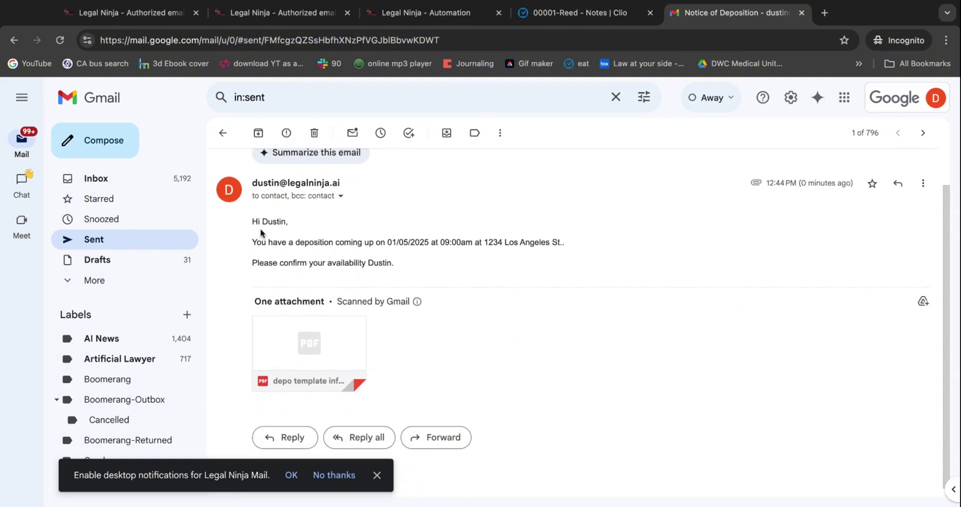
drag(260, 223, 561, 244)
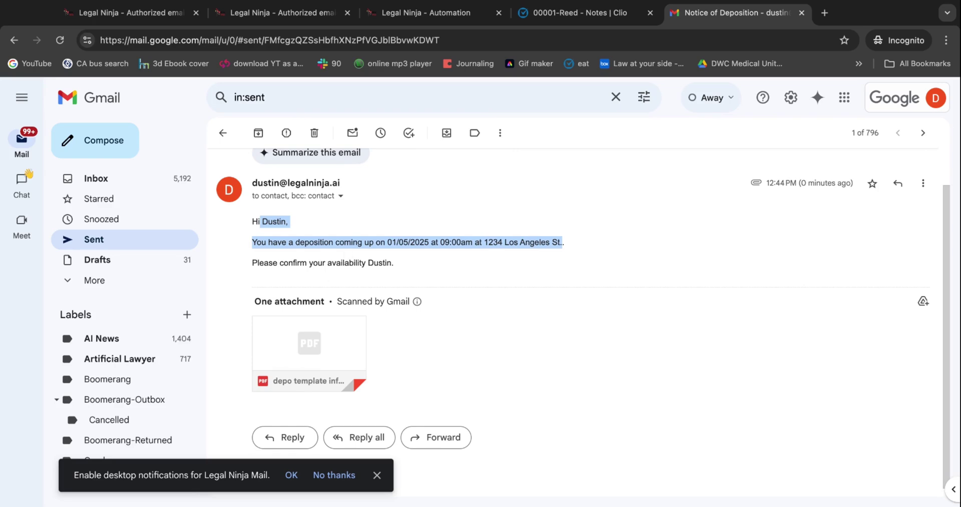
click(451, 13)
Scroll the Run Automation form to the Deposition Notice Email body showing 01/05/2025, 09:00am, Los Angeles
scroll(569, 180, up, 13)
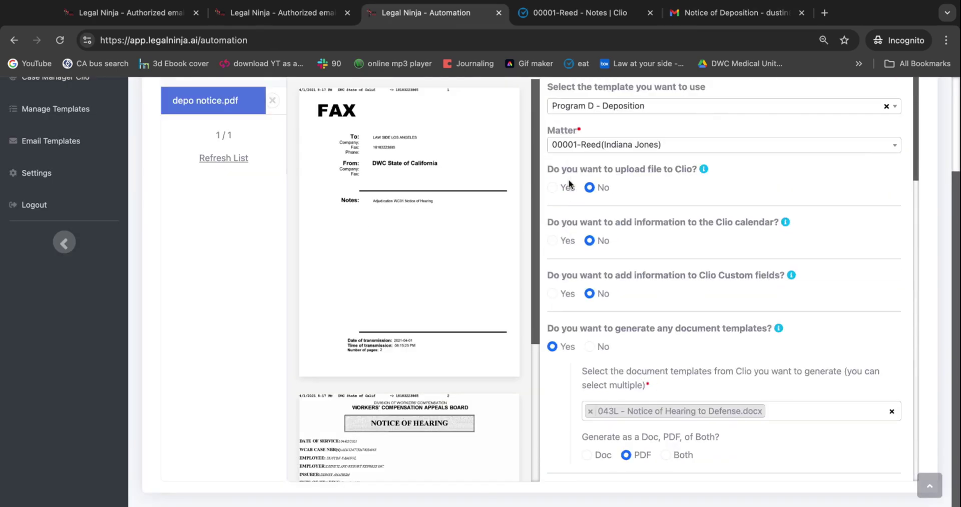
scroll(569, 184, down, 5)
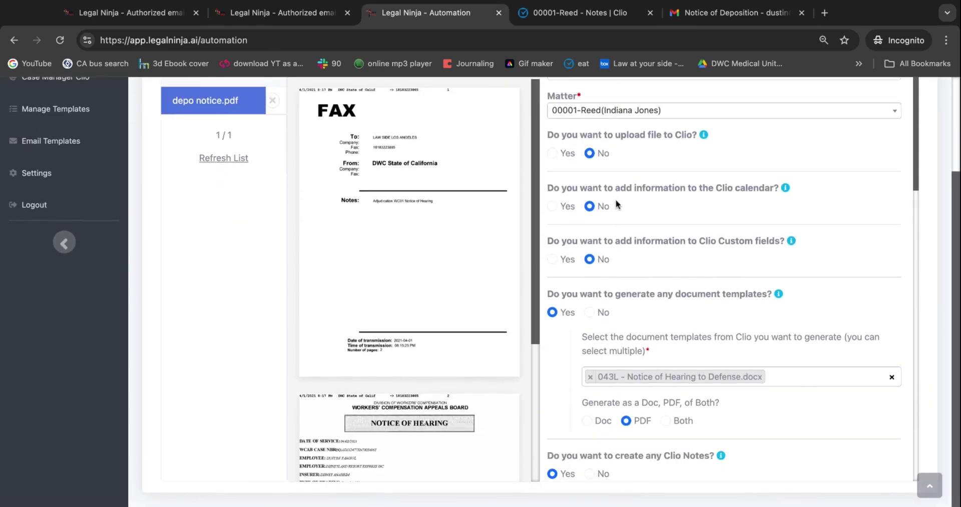
scroll(620, 195, down, 3)
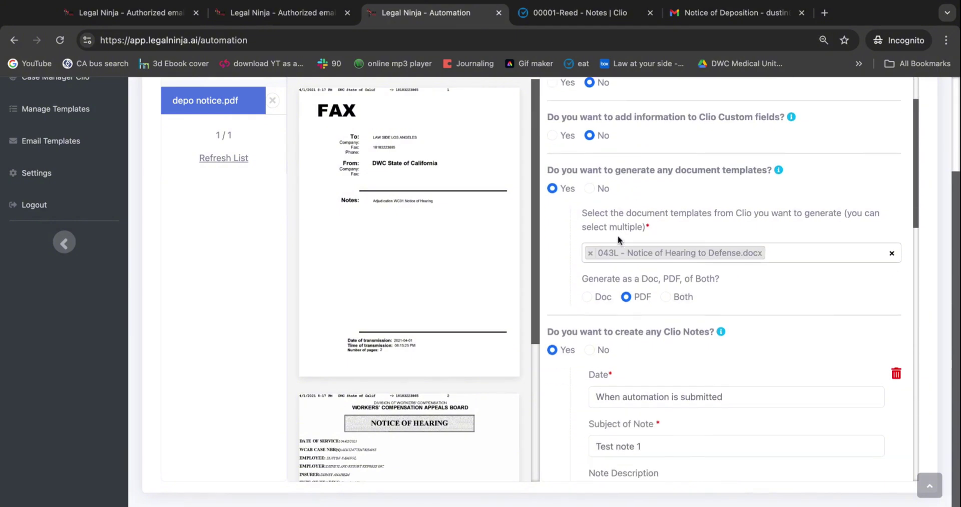
scroll(613, 279, down, 6)
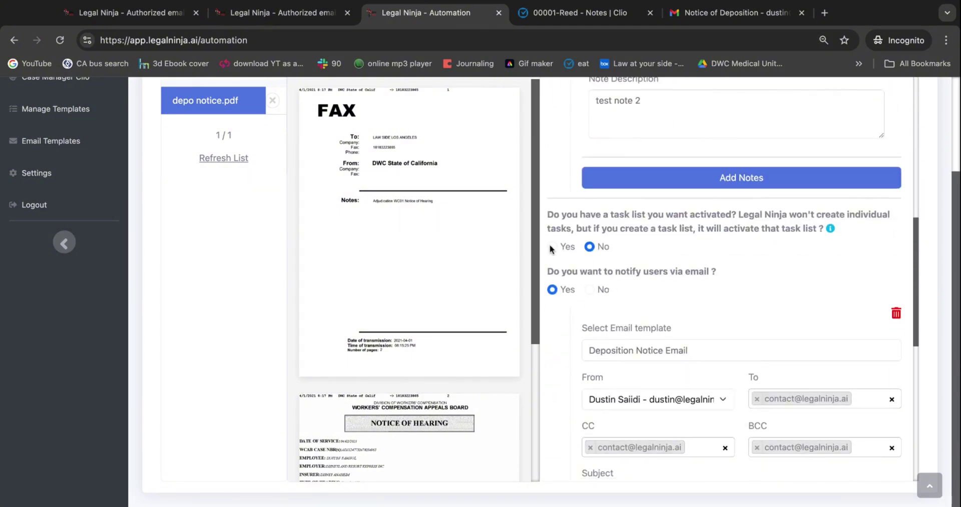
scroll(646, 289, down, 3)
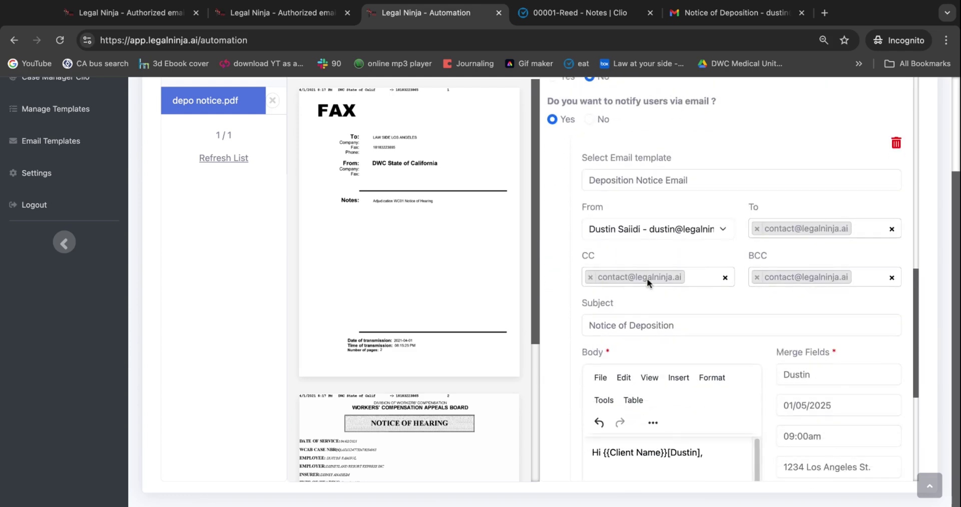
scroll(646, 278, down, 2)
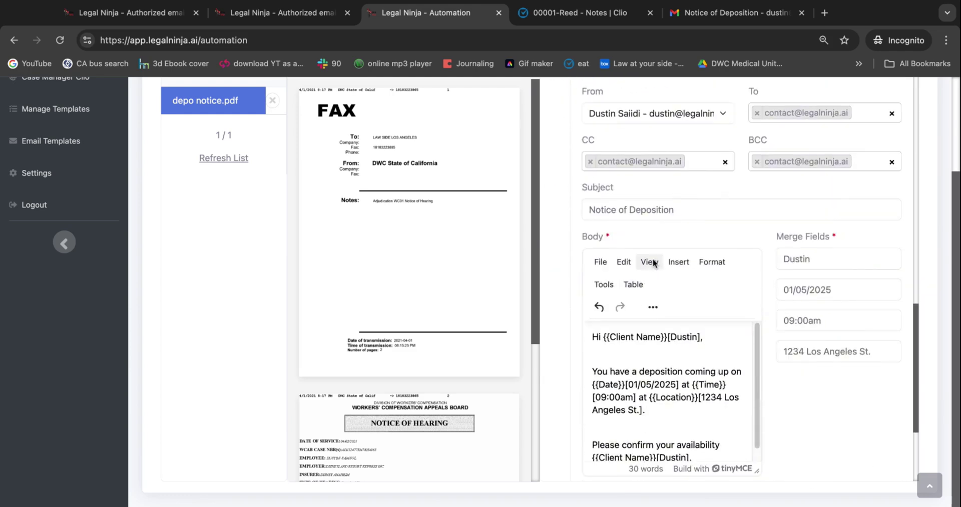
scroll(654, 262, down, 3)
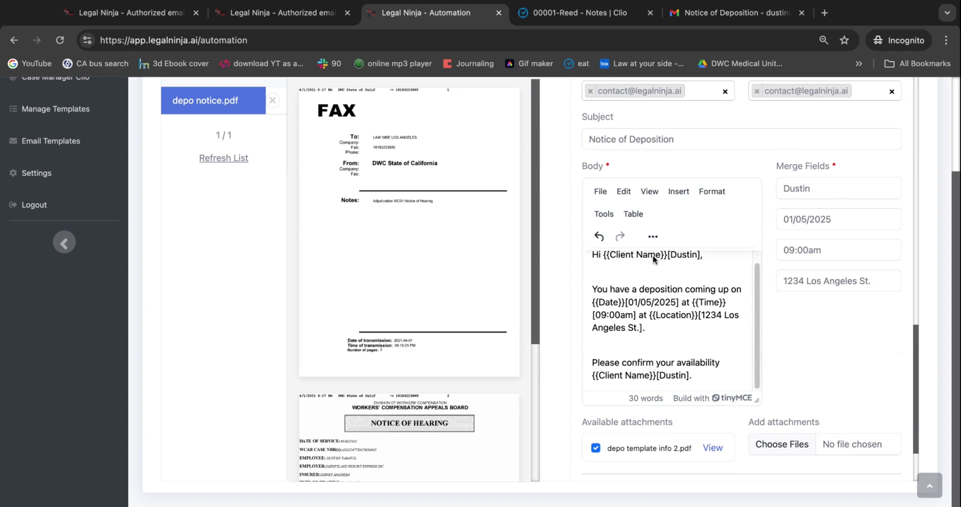